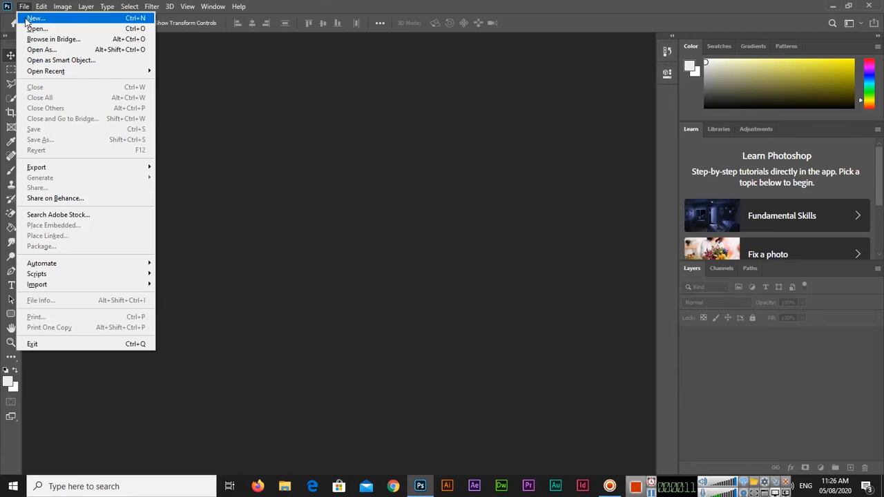
Open the selfie photo of the man and child from the Desktop.
left_click(35, 28)
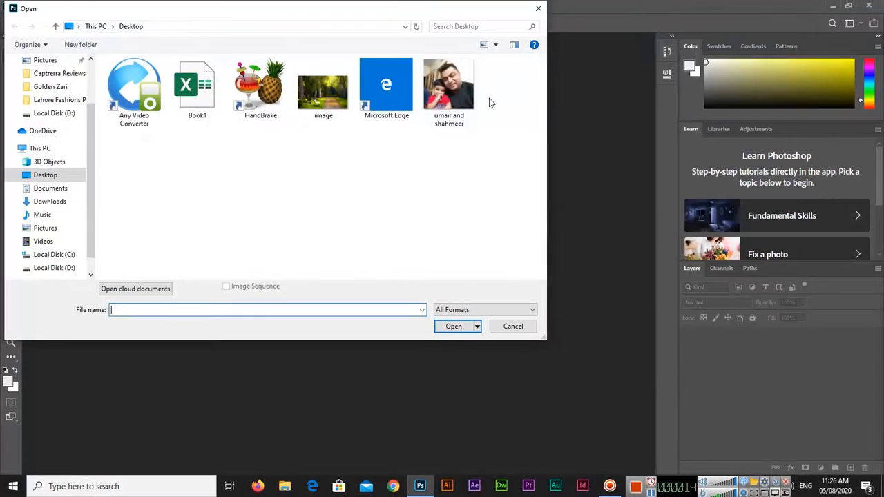
double_click(452, 86)
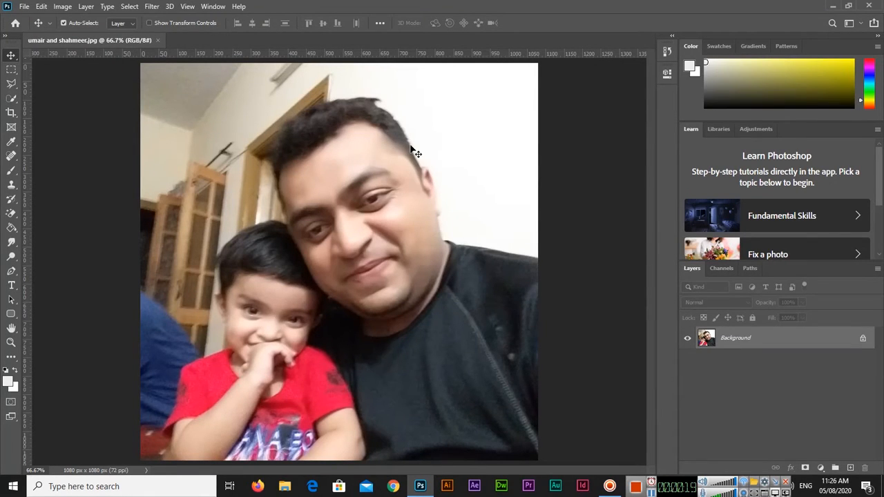
key("ctrl+minus")
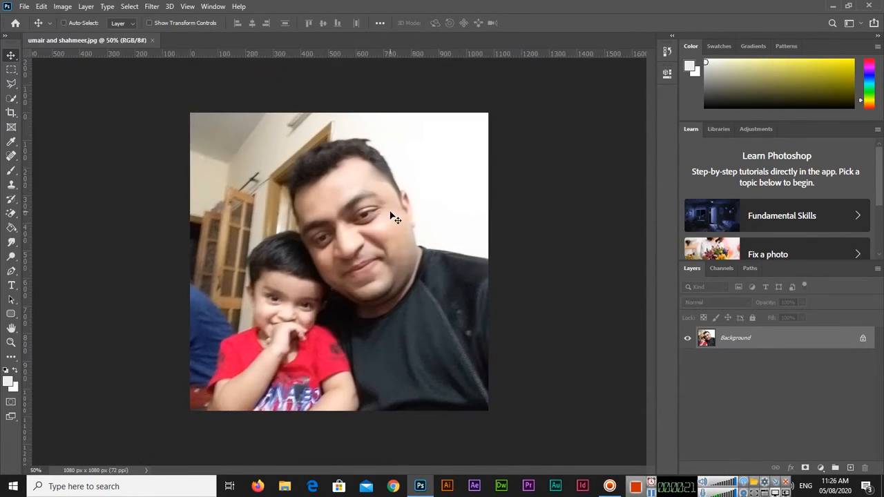
Switch to a new Notepad window beside the photo and note "1080 x 1080 pixels", followed by a blank line.
left_click(102, 488)
type("notepad")
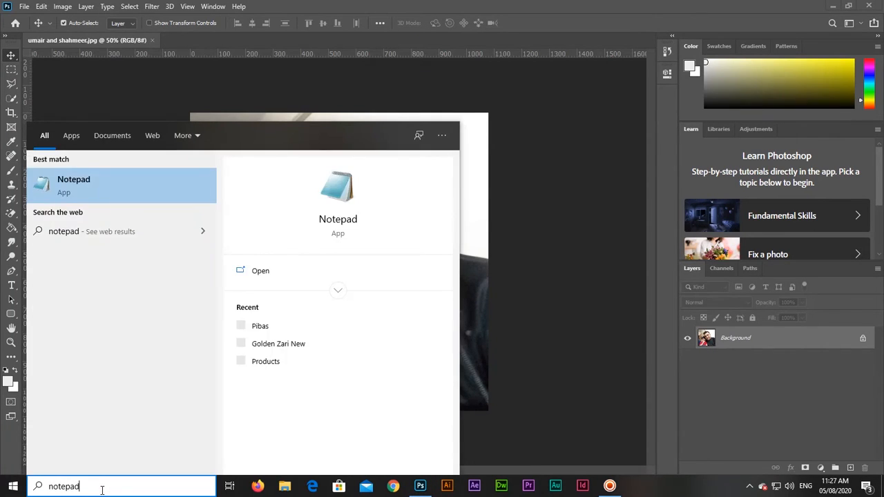
key("Return")
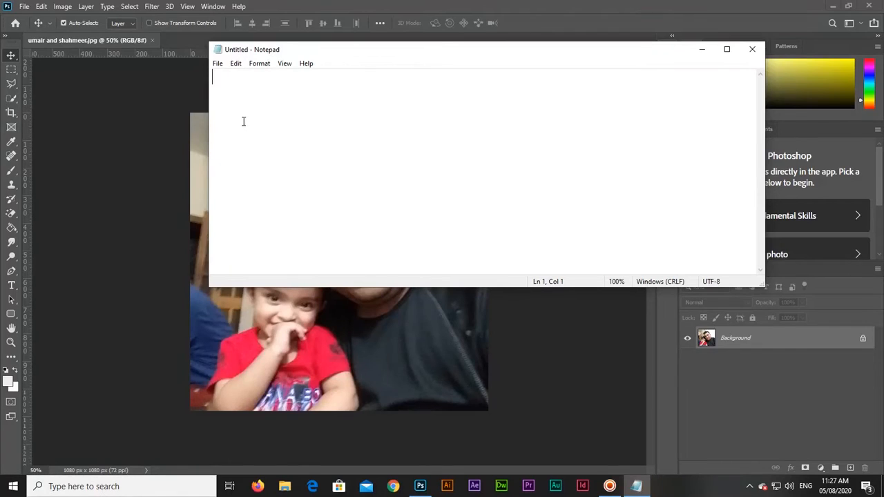
left_click_drag(210, 42, 364, 40)
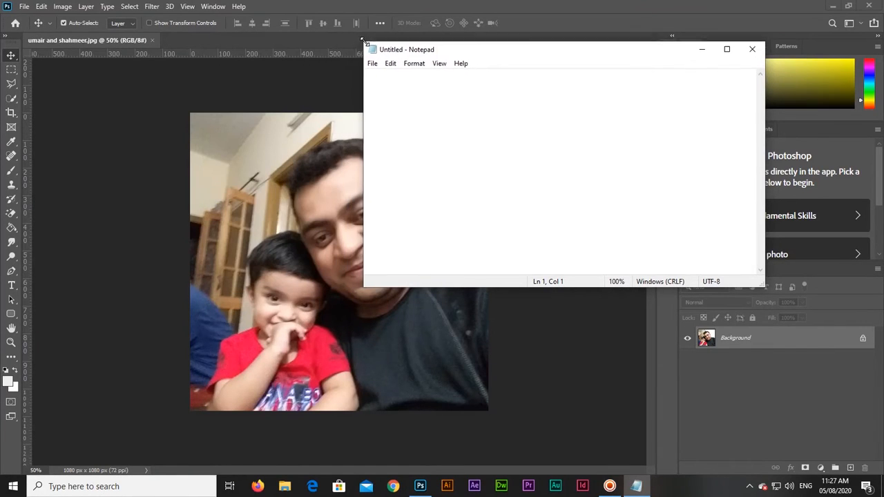
left_click_drag(512, 53, 482, 94)
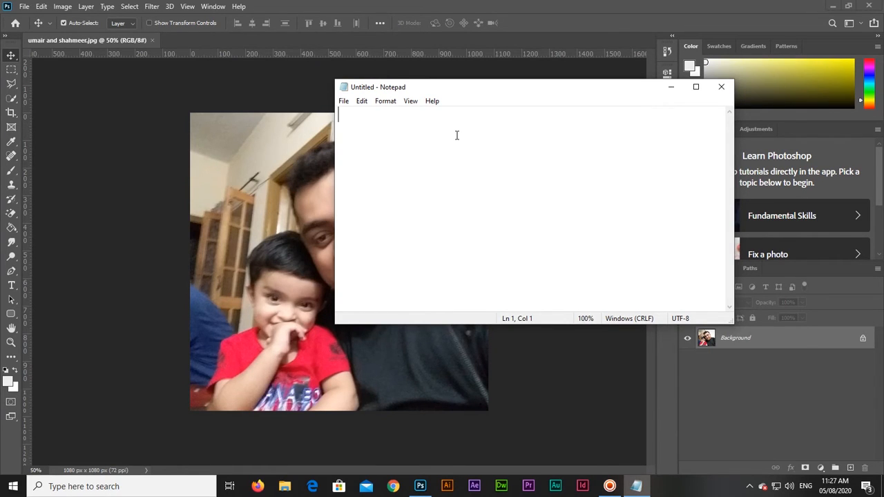
type("1080")
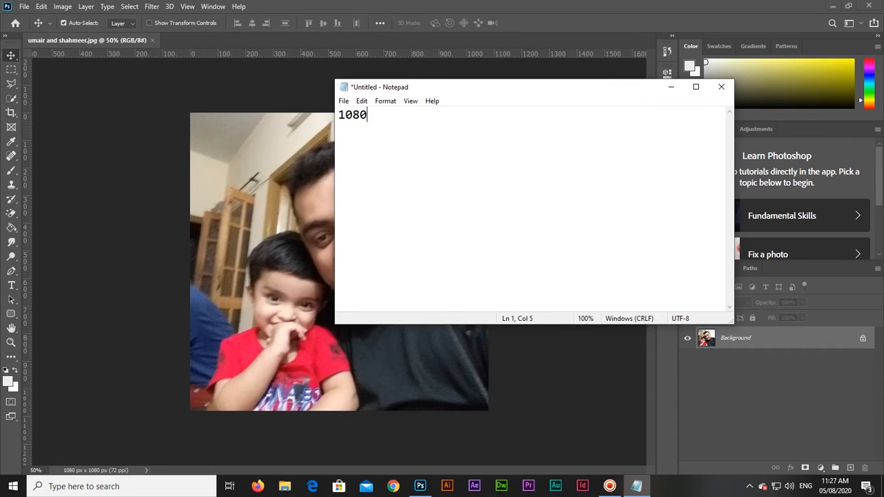
type(" x 1080 pixels")
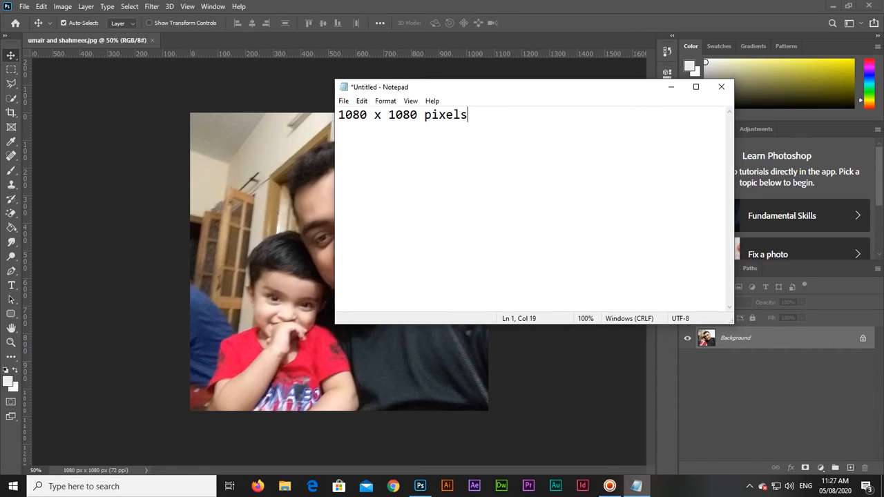
key("Return")
key("Return")
Switch to Calculator and multiply 1080 by 3.
left_click(13, 486)
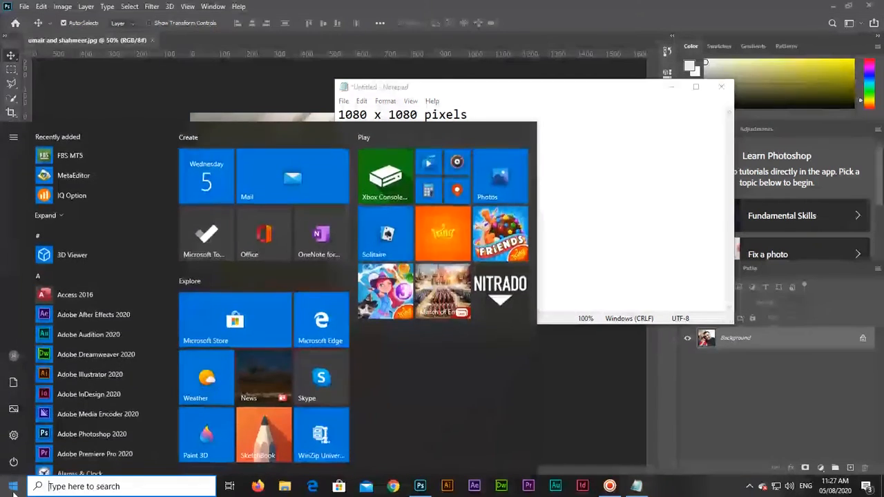
type("calculator")
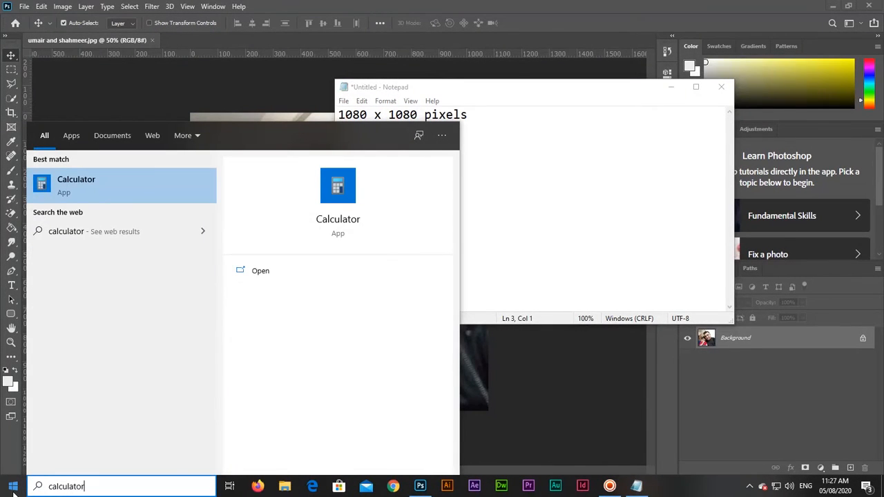
key("Return")
type("1")
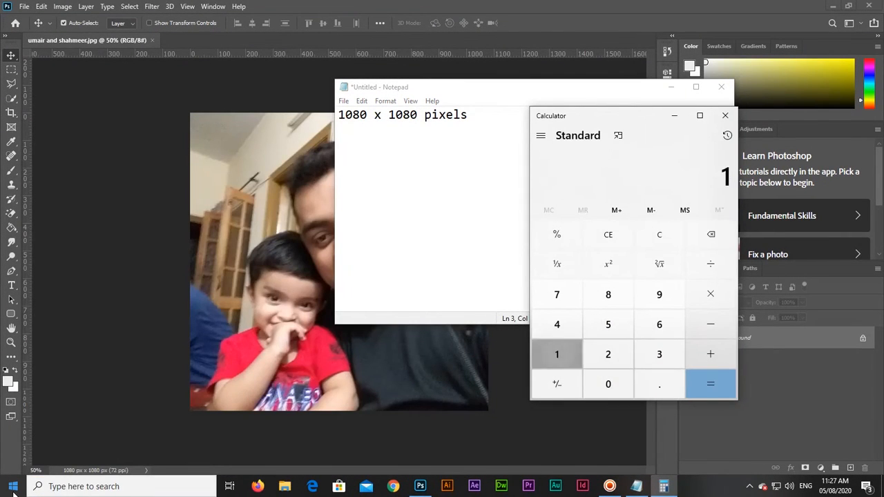
type("080*3")
key("Return")
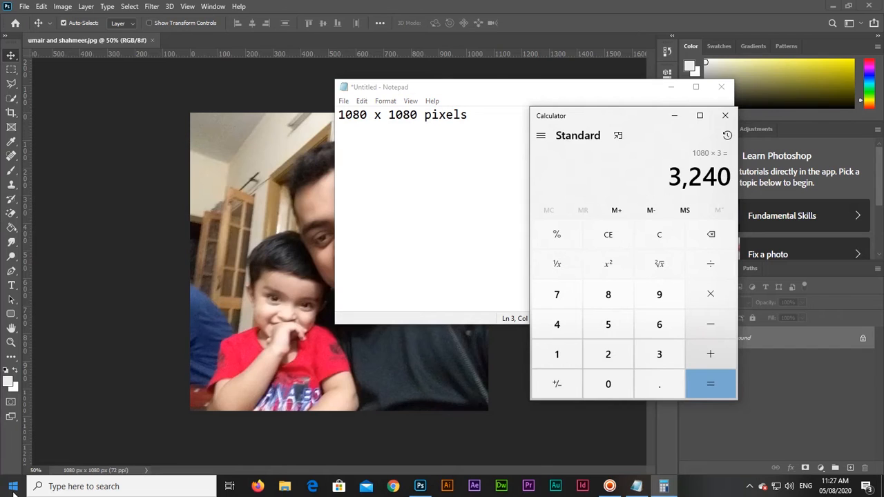
Write "3240 pixels" below the first line in Notepad and minimize Notepad and Calculator to return to Photoshop.
left_click(357, 165)
type("3240 pixels")
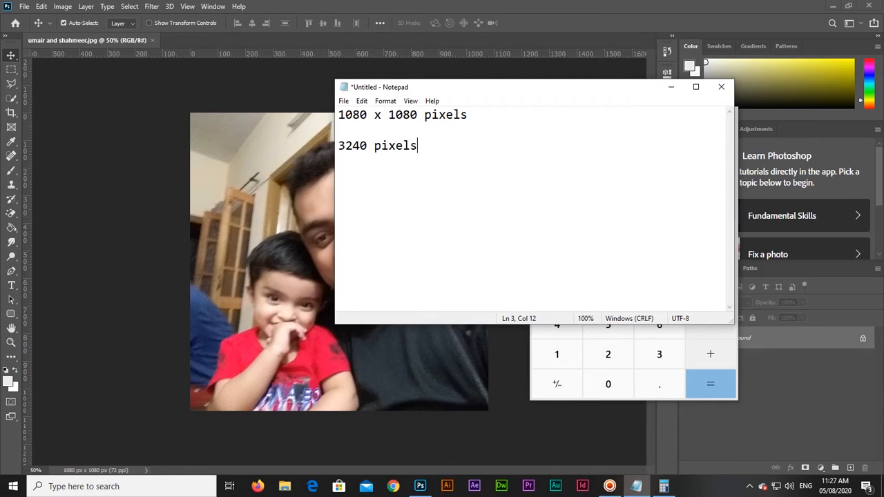
left_click(668, 90)
left_click(657, 113)
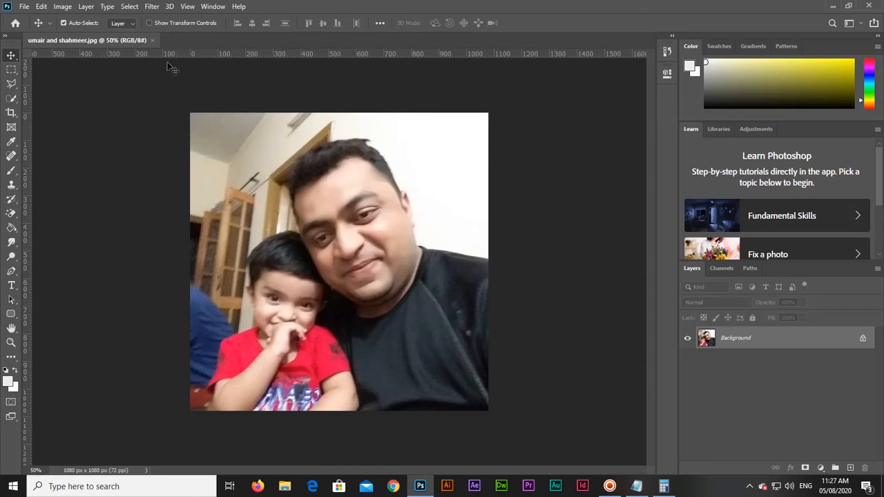
Resize the photo to 3240 x 3240 pixels with width and height linked.
left_click(64, 7)
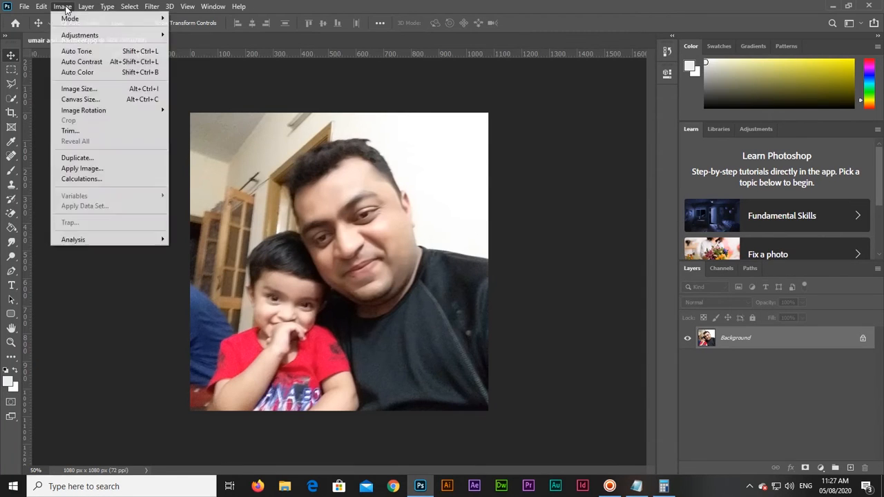
left_click(98, 88)
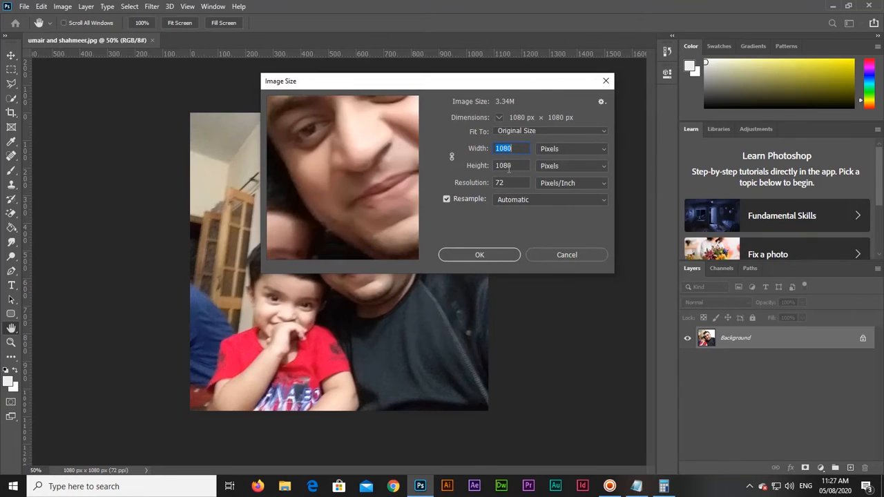
left_click(452, 158)
type("3240")
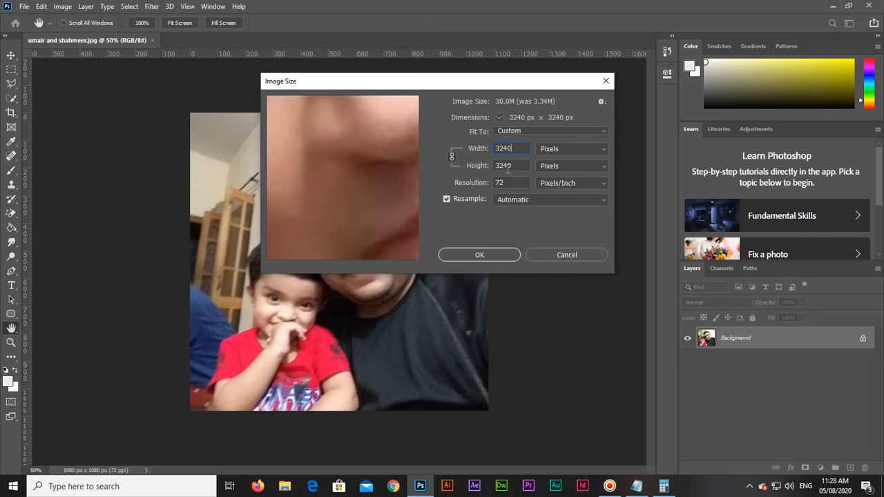
left_click(479, 255)
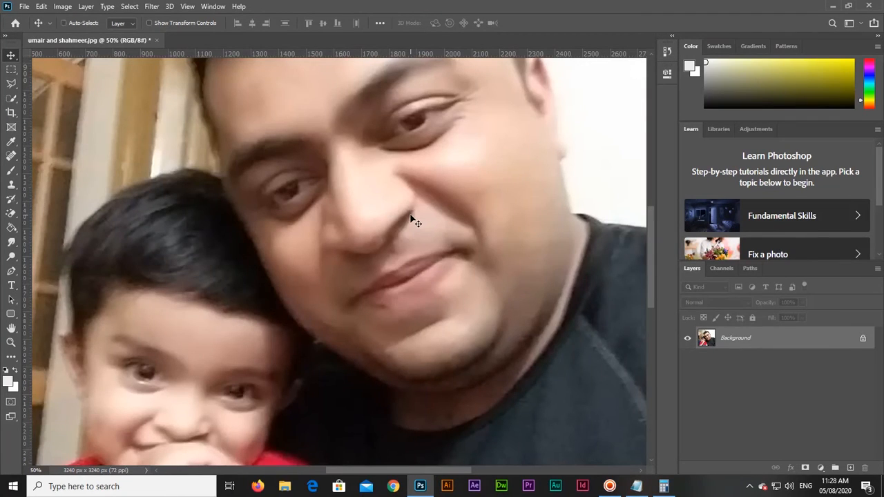
key("ctrl+minus")
key("ctrl+minus")
key("ctrl+minus")
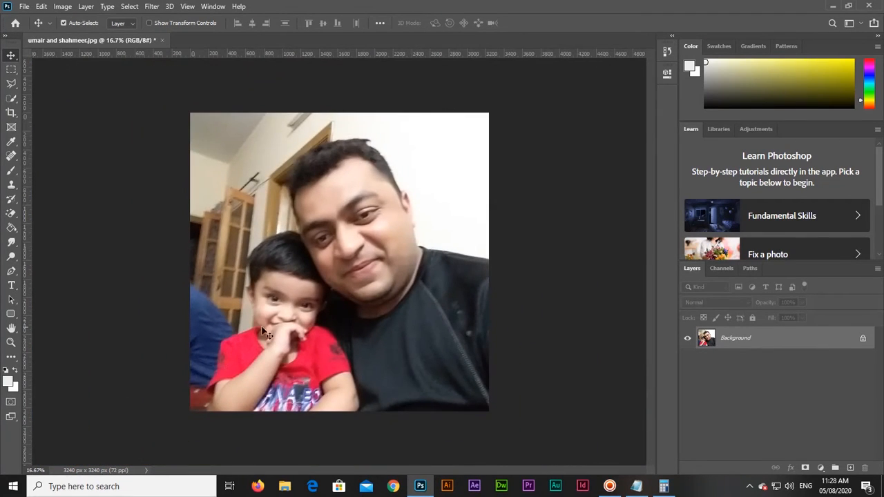
Check the resized photo's pixel dimensions in the Image Size settings without changing them.
left_click(65, 7)
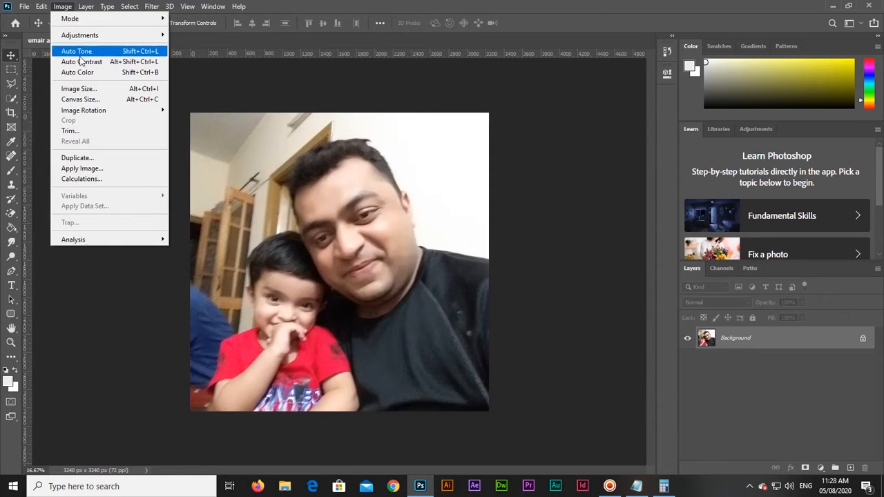
left_click(88, 94)
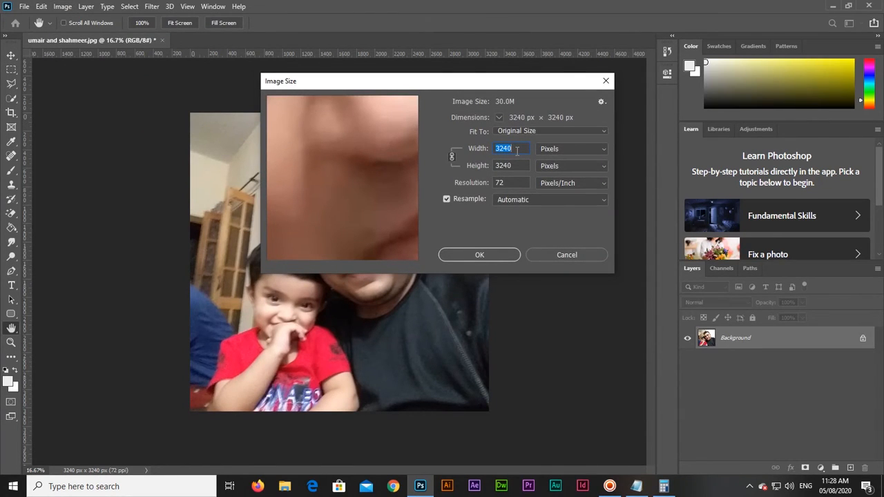
left_click(570, 254)
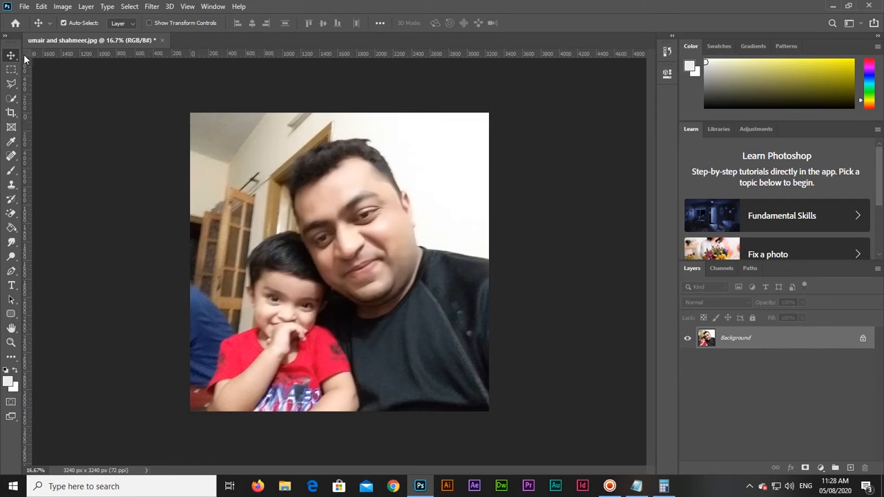
Start a new guide layout for the canvas with columns, rows and margin all turned off.
left_click(188, 6)
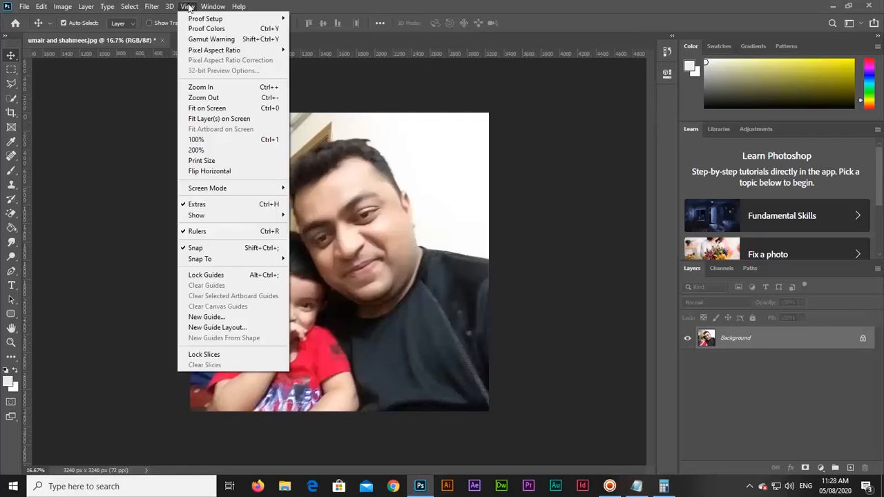
left_click(243, 329)
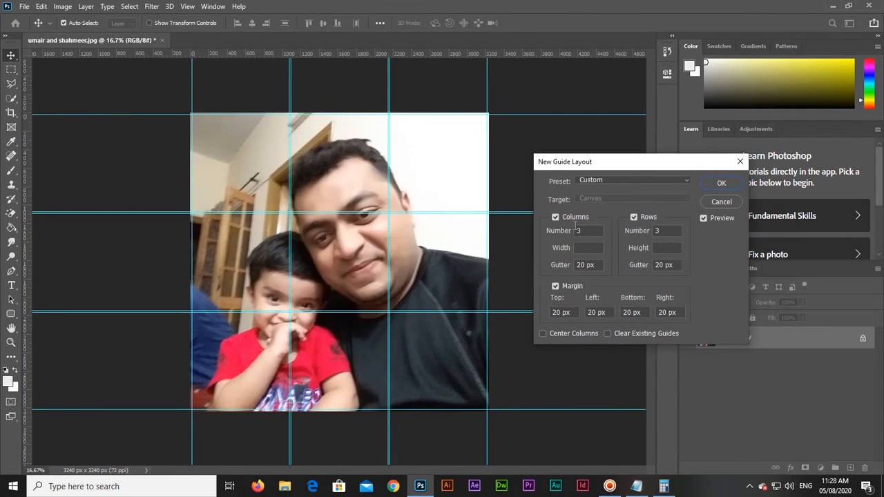
left_click(556, 217)
left_click(555, 286)
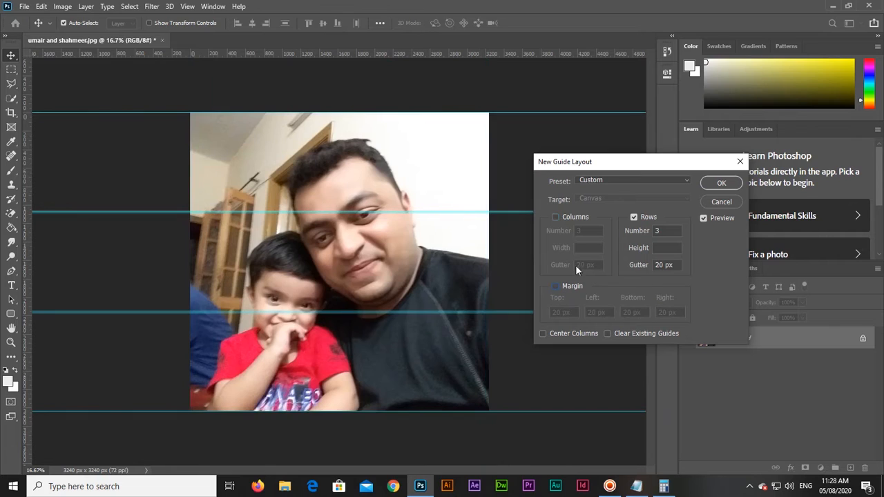
left_click(634, 219)
left_click(602, 180)
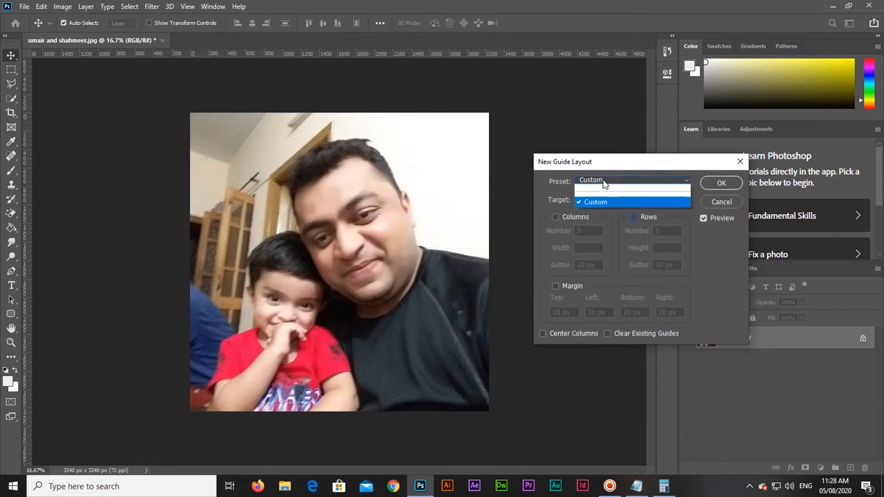
left_click(603, 181)
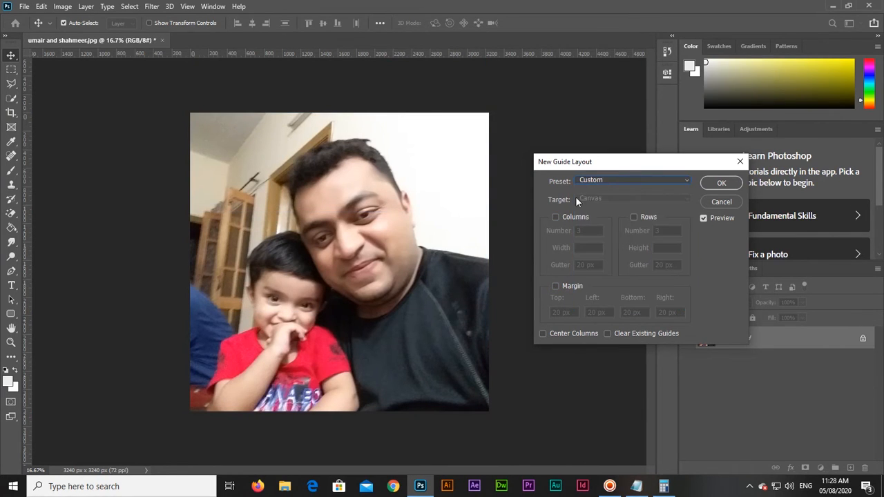
Turn on columns and rows in the guide layout, trying 5 columns first, and set 3 columns and 2 rows.
left_click(556, 218)
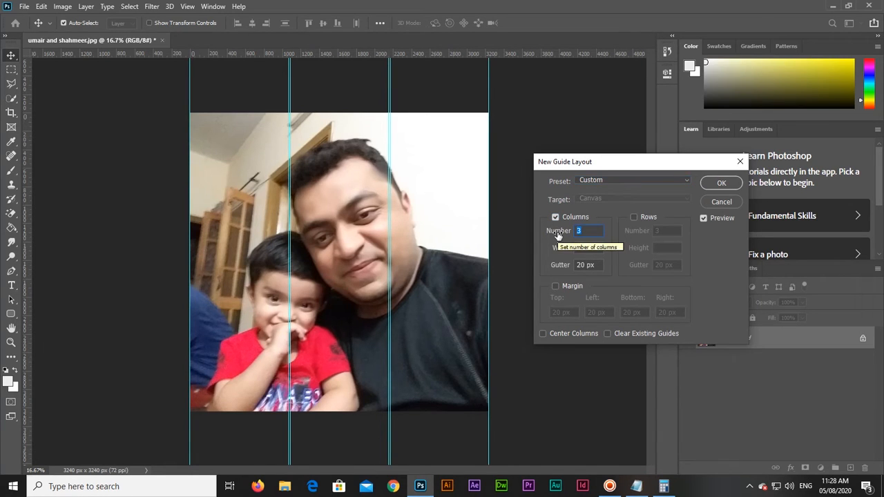
type("5")
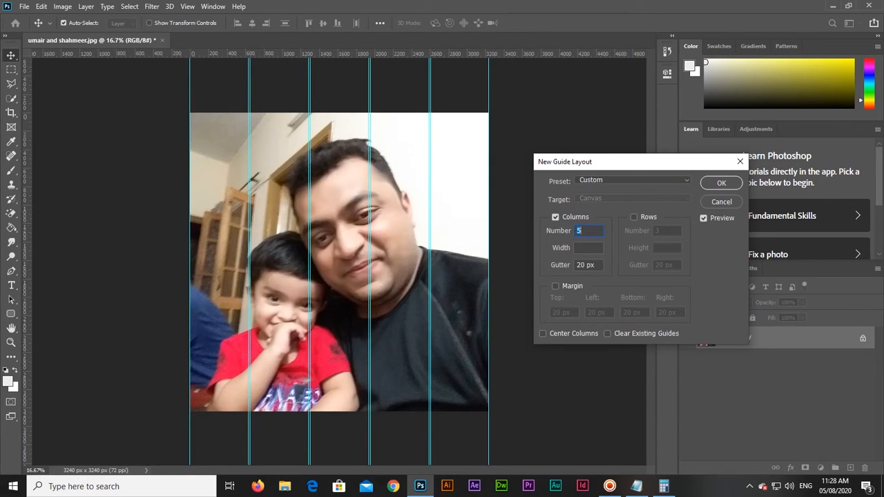
type("3")
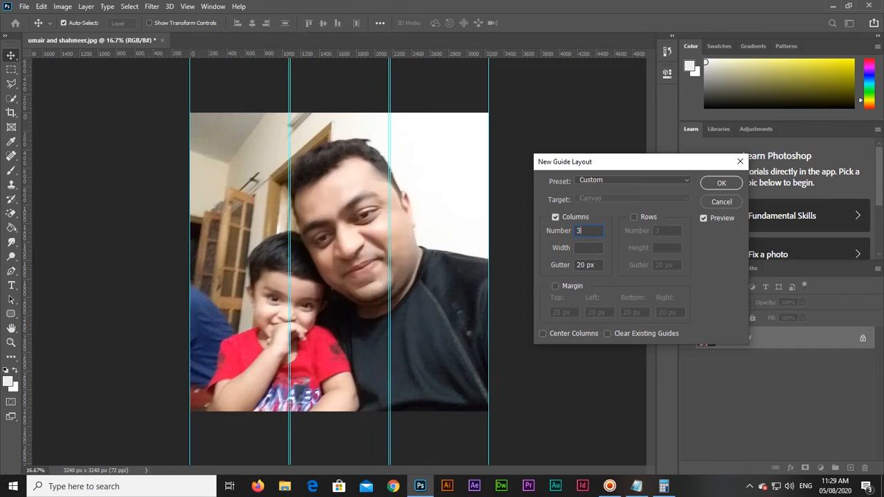
left_click(634, 217)
type("3")
key("BackSpace")
type("2")
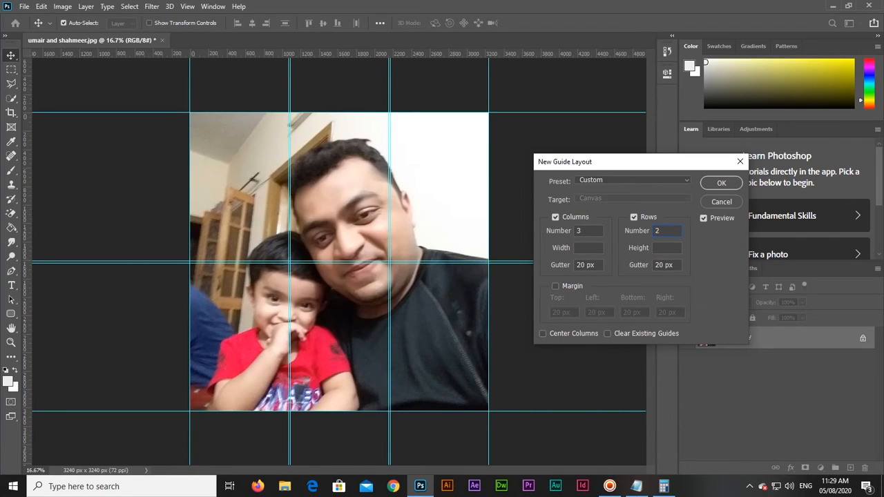
Add blank lines to the Notepad note, calculate 1080 × 2 in Calculator, and return to the guide layout settings in Photoshop.
left_click(636, 486)
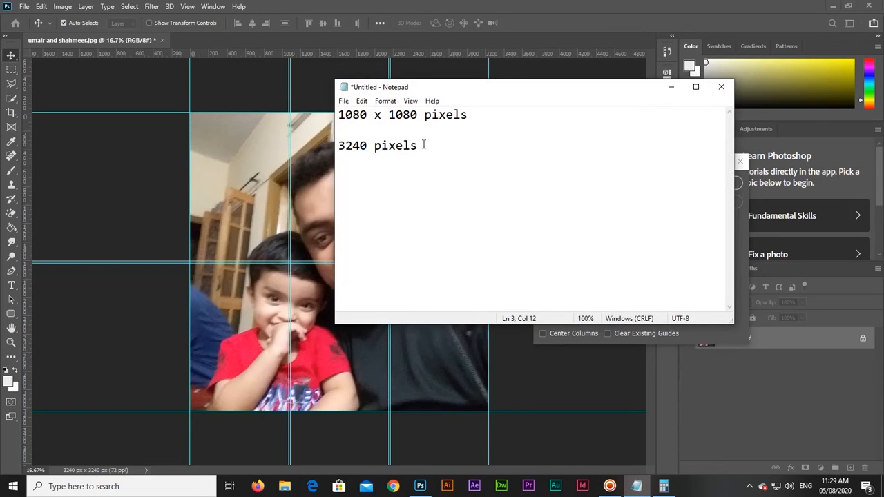
key("Return")
key("Return")
left_click(663, 486)
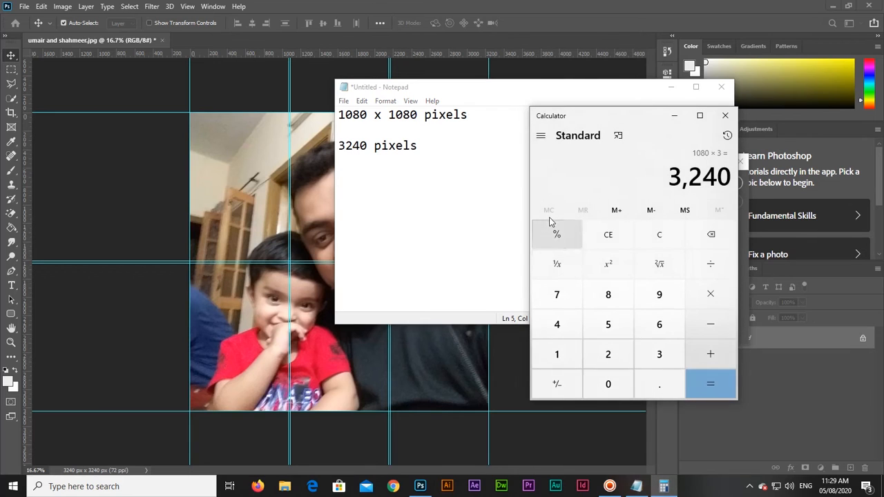
type("1080*")
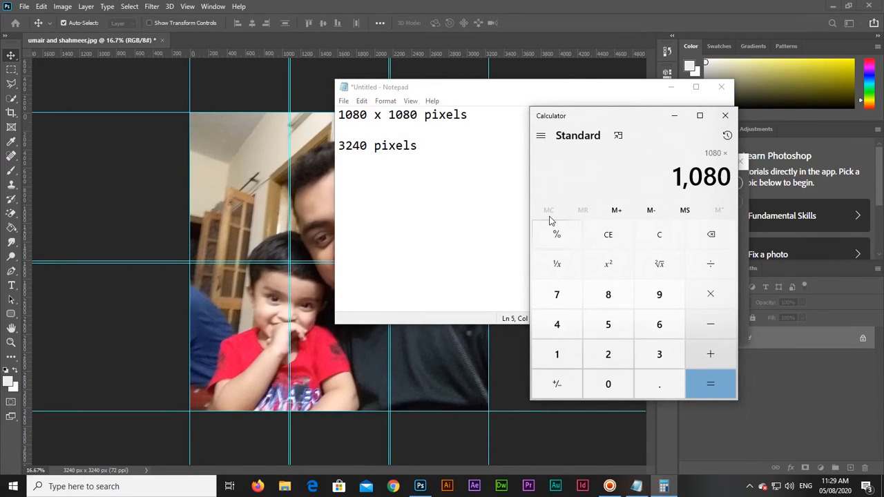
type("2=")
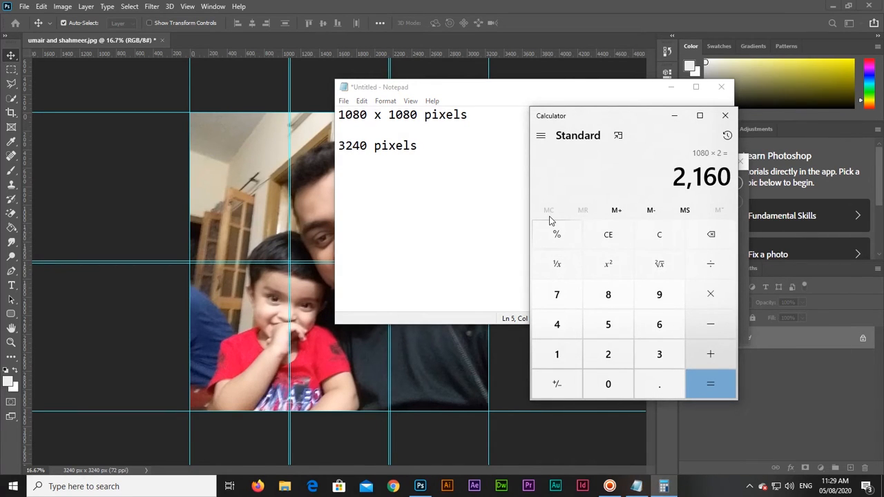
left_click(677, 118)
left_click(670, 87)
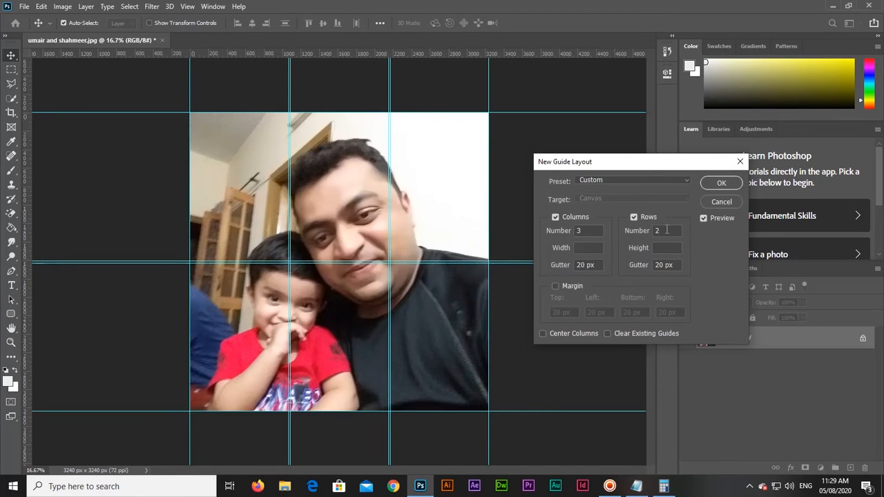
Set the guide layout to 3 rows and give both the columns and the rows a 0 px gutter.
double_click(666, 232)
type("3")
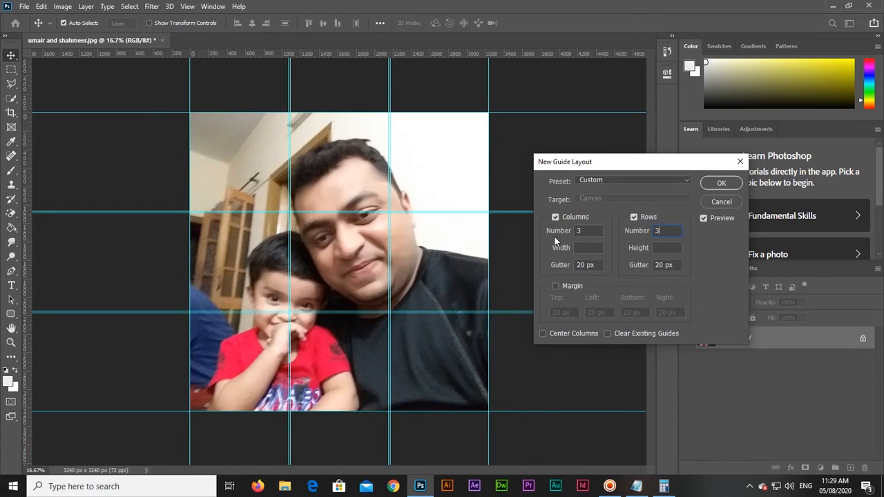
left_click_drag(597, 266, 545, 263)
type("0")
left_click_drag(677, 268, 631, 270)
type("0")
key("Tab")
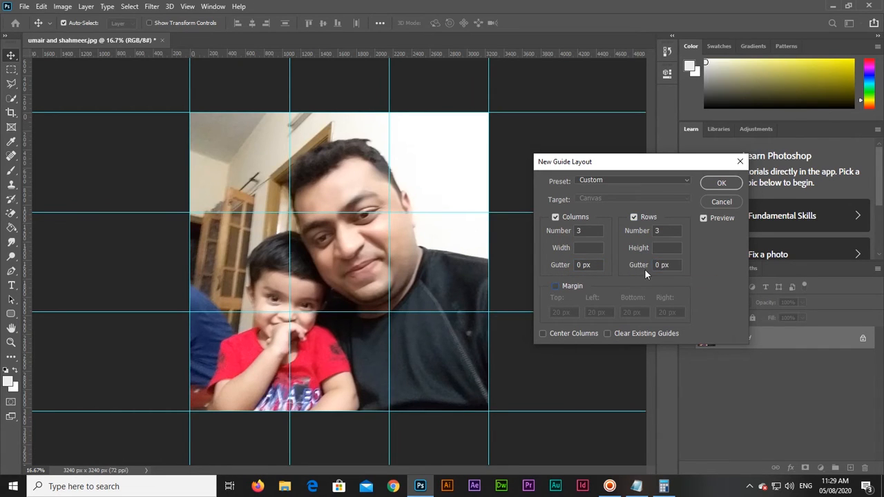
Try the margin option in the guide layout, turn it off again, and apply the layout to the canvas.
left_click(555, 285)
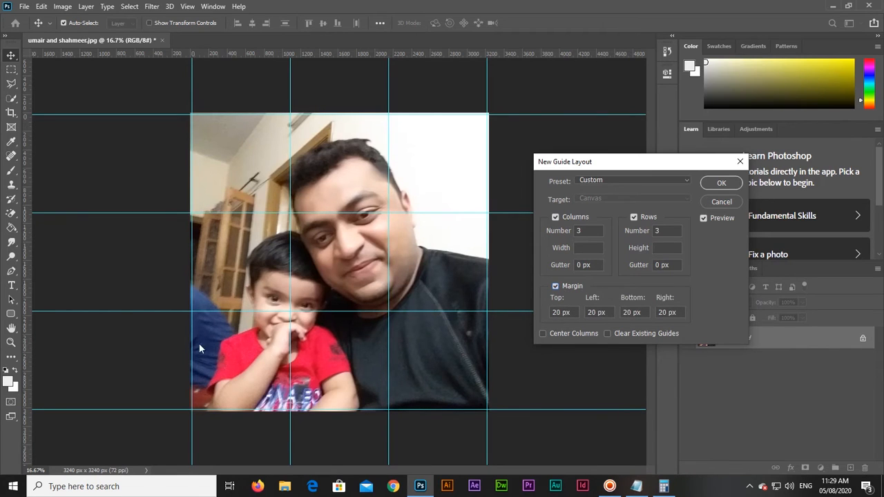
left_click(555, 285)
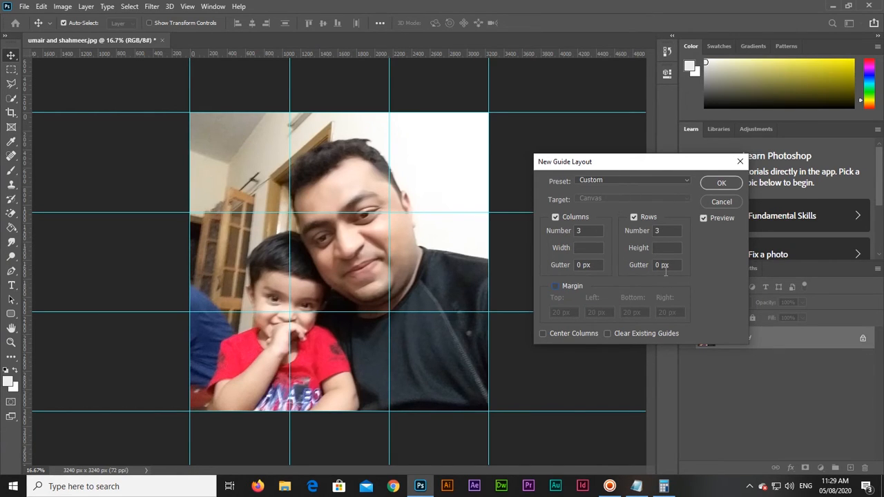
left_click(721, 183)
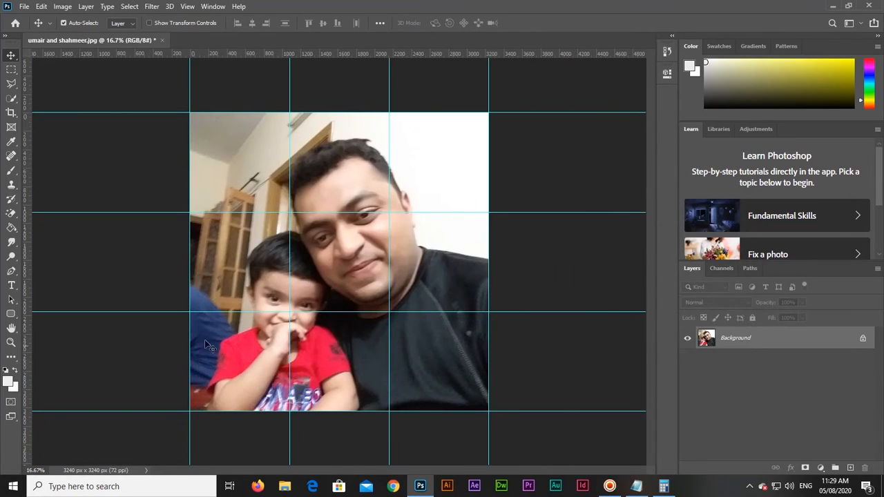
With the Slice Tool, cut the top row of the guide grid into three 1080 x 1080 px slices.
left_click(9, 113)
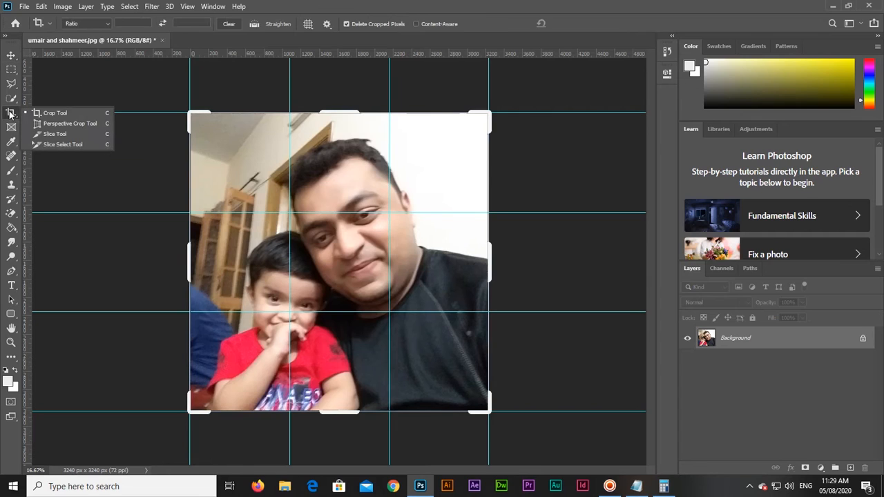
left_click(57, 135)
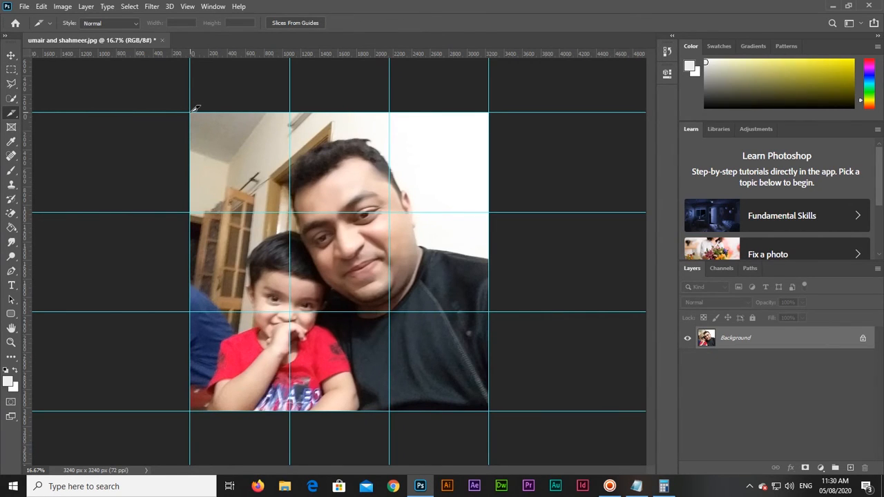
left_click_drag(196, 108, 292, 208)
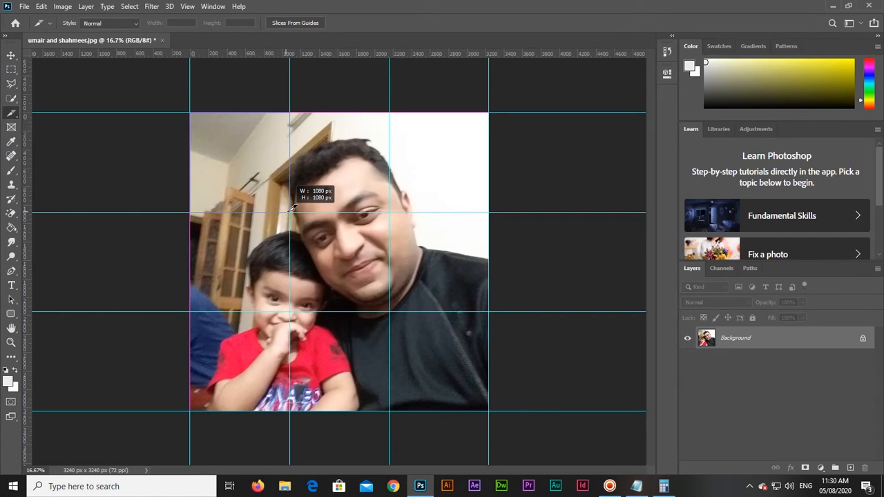
left_click_drag(293, 207, 292, 207)
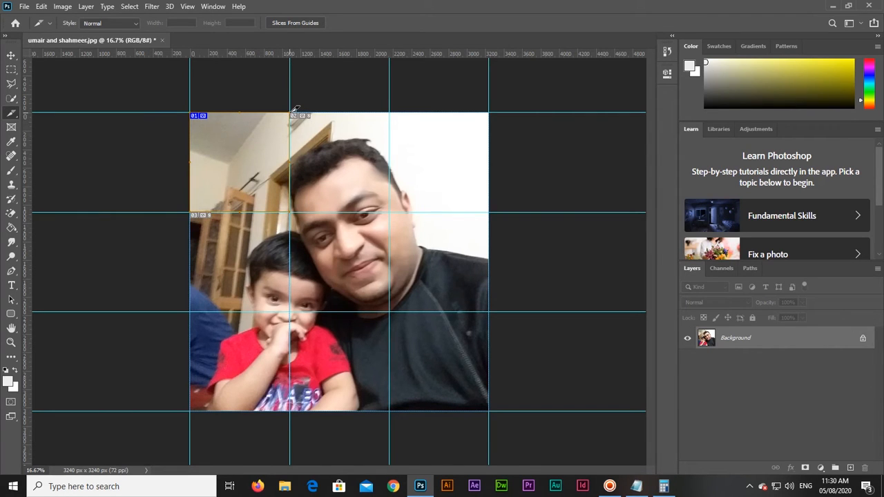
left_click_drag(294, 111, 392, 207)
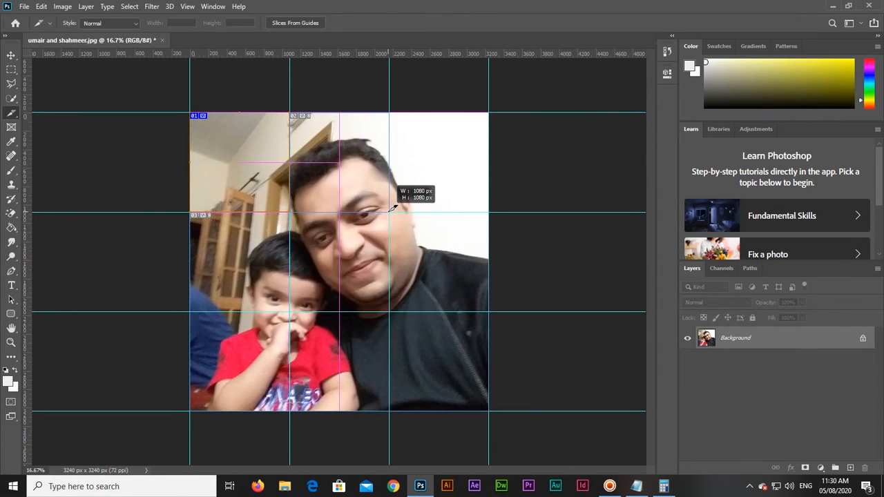
left_click_drag(392, 207, 392, 207)
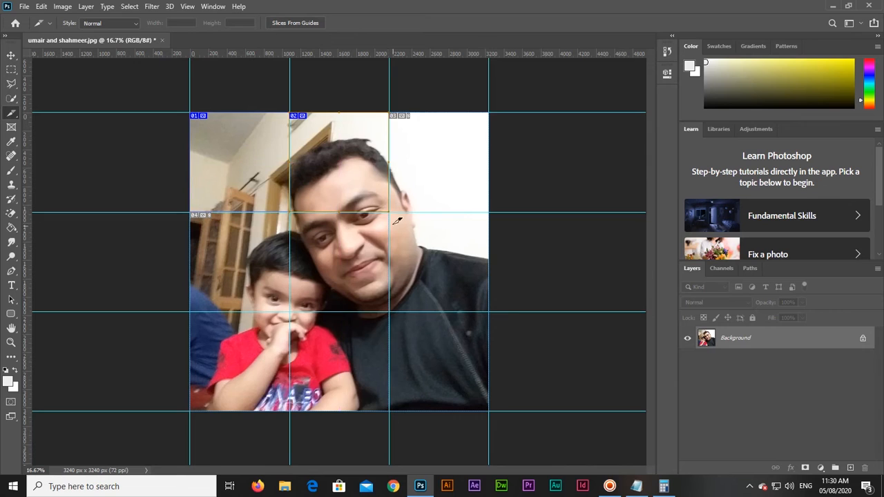
left_click_drag(396, 108, 488, 212)
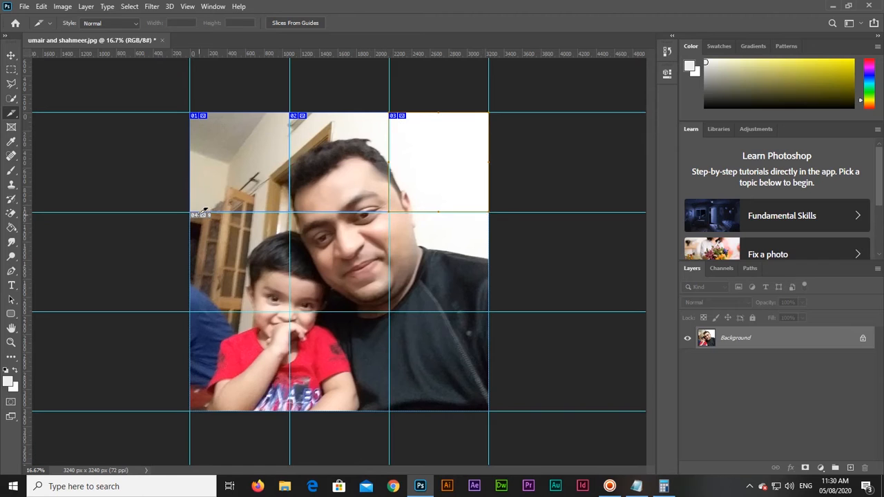
Slice the middle and bottom rows of the photo along the guides into three square slices each.
left_click_drag(191, 212, 290, 311)
left_click_drag(294, 207, 389, 311)
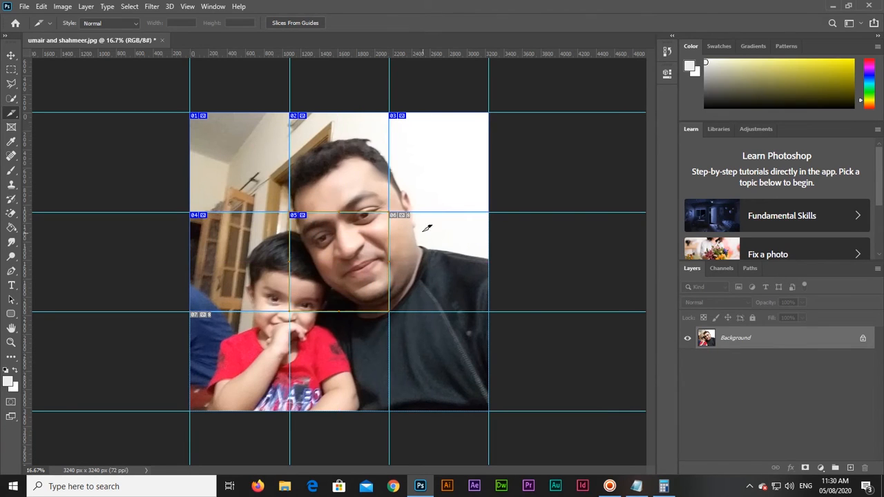
left_click_drag(390, 211, 488, 311)
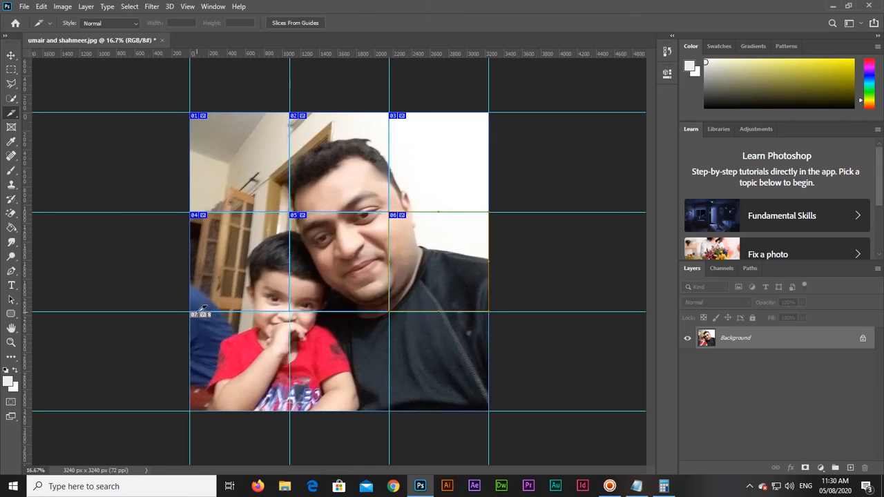
left_click_drag(197, 308, 290, 410)
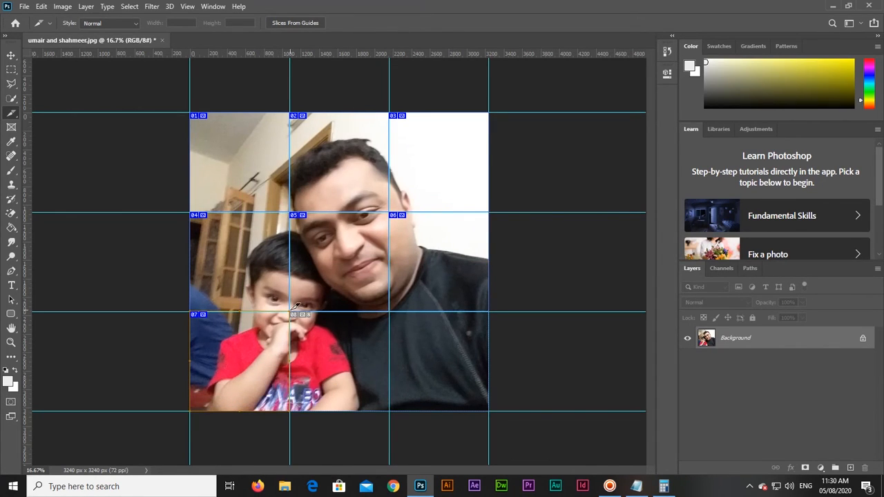
left_click_drag(295, 308, 389, 411)
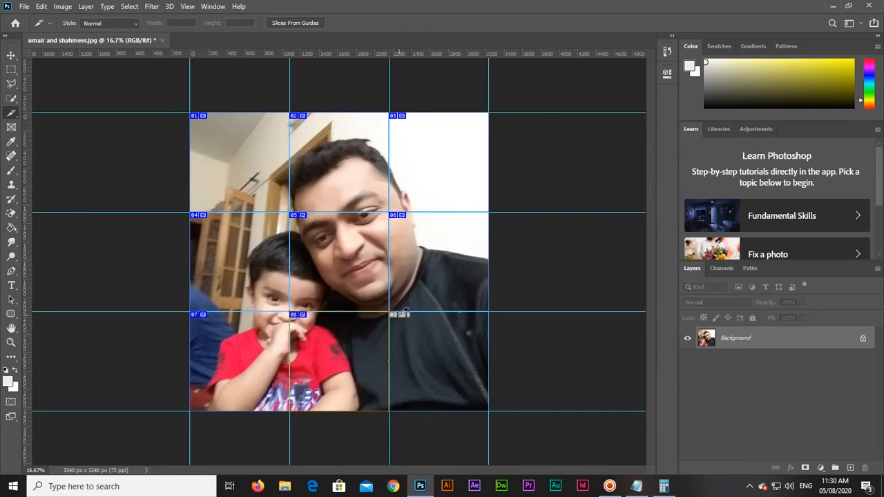
left_click_drag(391, 312, 490, 410)
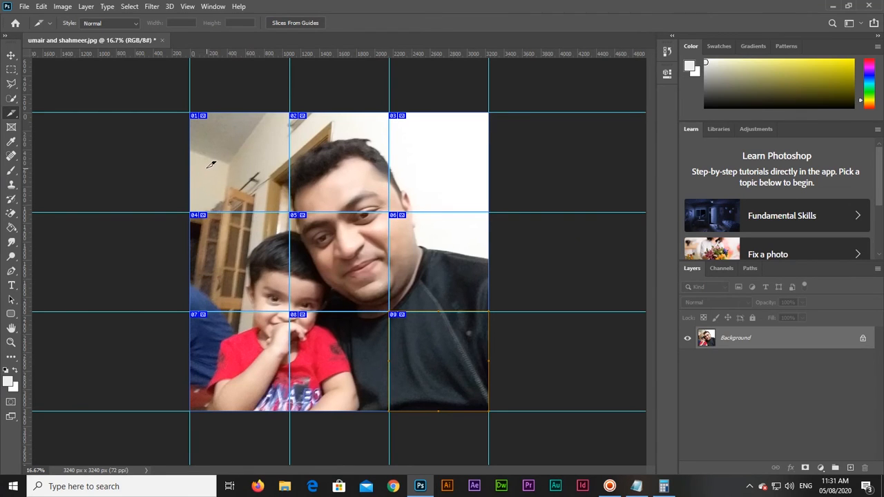
Start a Save for Web (Legacy) export of the sliced photo as JPEG at Maximum quality.
left_click(24, 7)
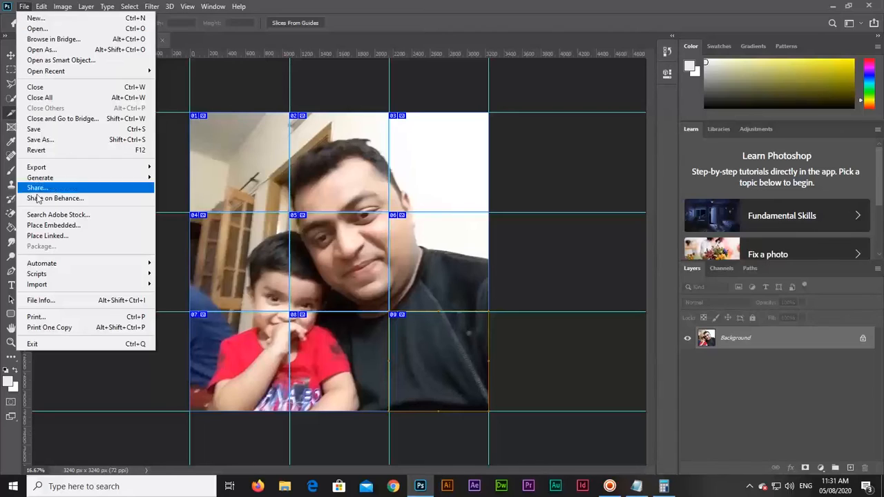
mouse_move(80, 169)
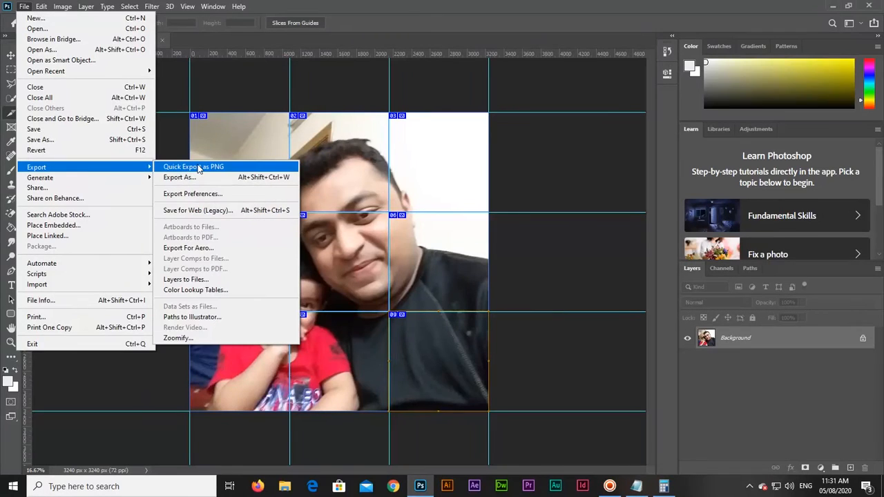
left_click(240, 212)
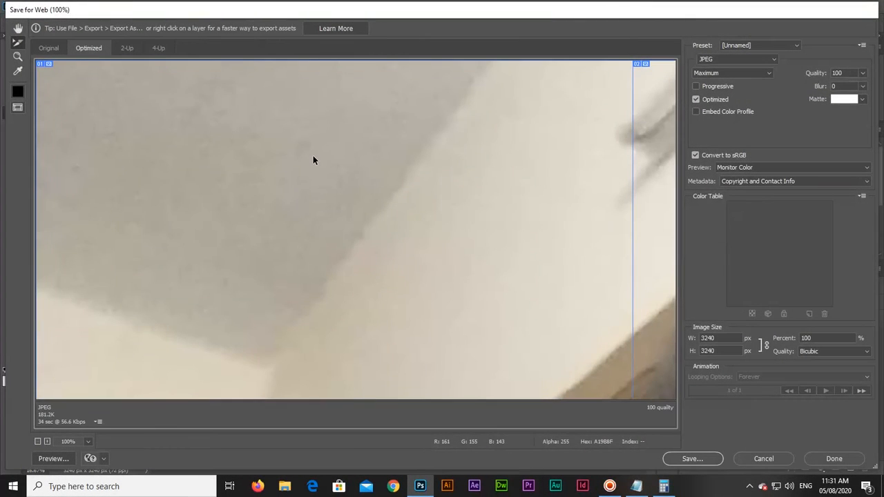
key("ctrl+0")
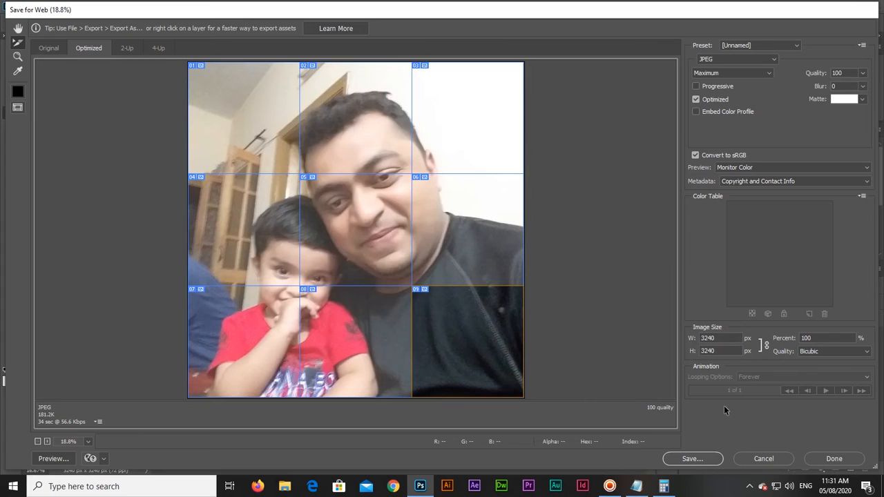
left_click(737, 59)
left_click(708, 79)
left_click(722, 74)
left_click(722, 74)
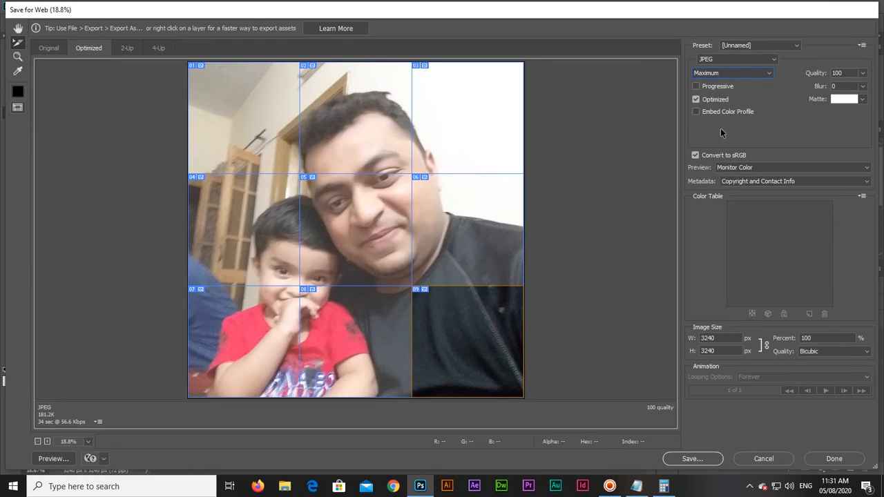
Proceed to saving the slices and create a folder named Me and My Son for Instagram on the Desktop.
left_click(693, 458)
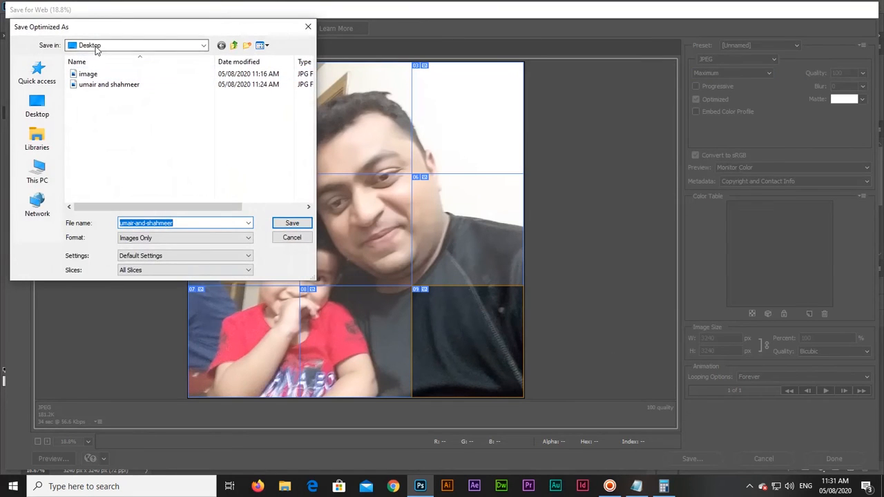
right_click(92, 124)
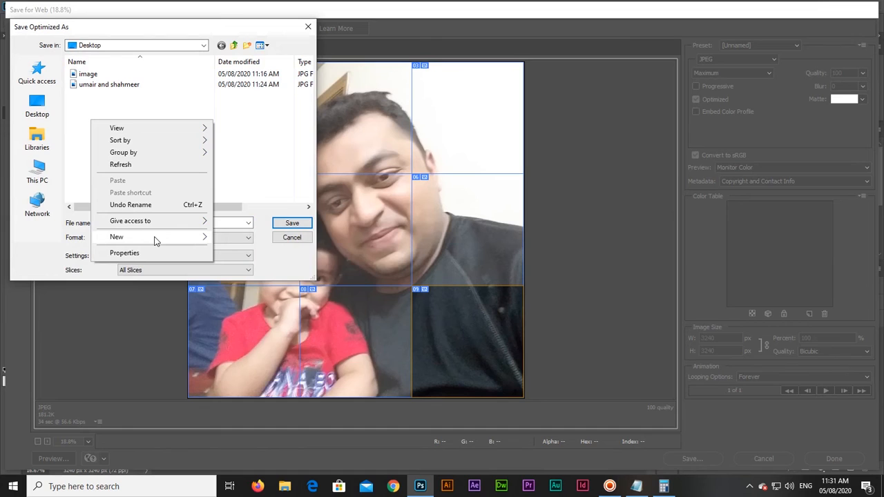
mouse_move(156, 240)
left_click(232, 293)
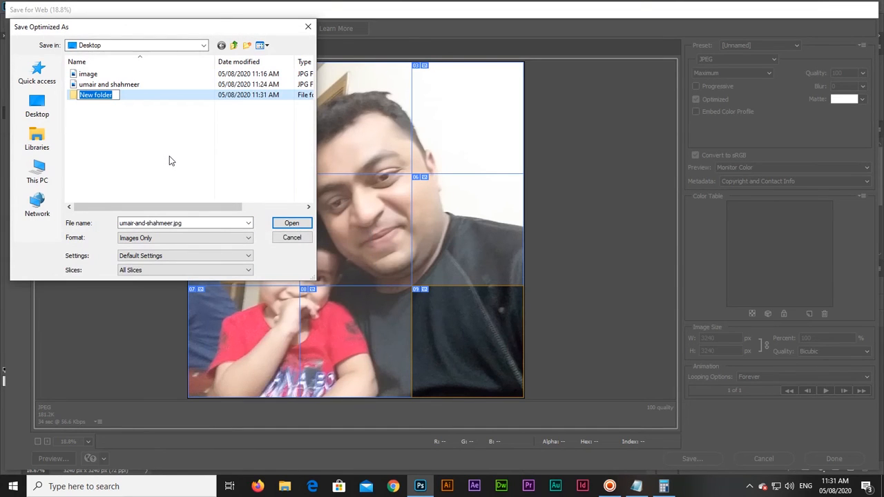
type("Me and My Son for Instagram")
key("Return")
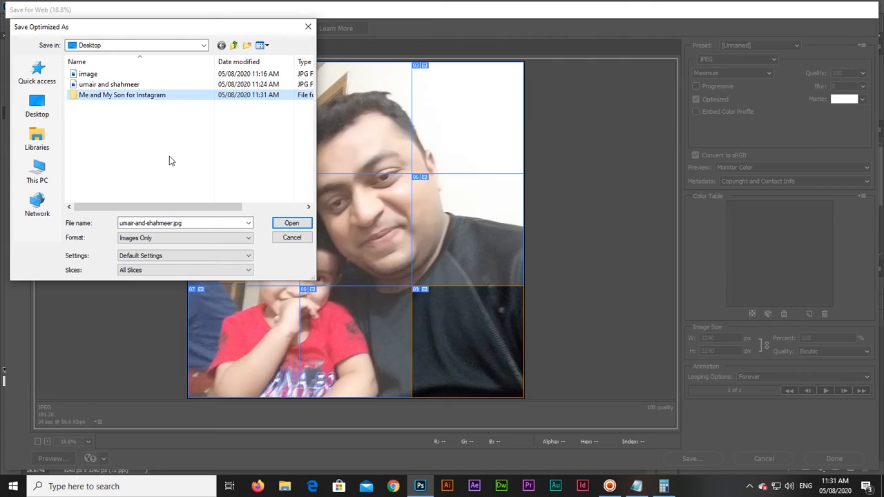
Save all slices as images only into the Me and My Son for Instagram folder with the file name 1.jpg.
double_click(125, 96)
left_click(168, 223)
left_click(168, 223)
left_click_drag(173, 223, 111, 227)
type("1")
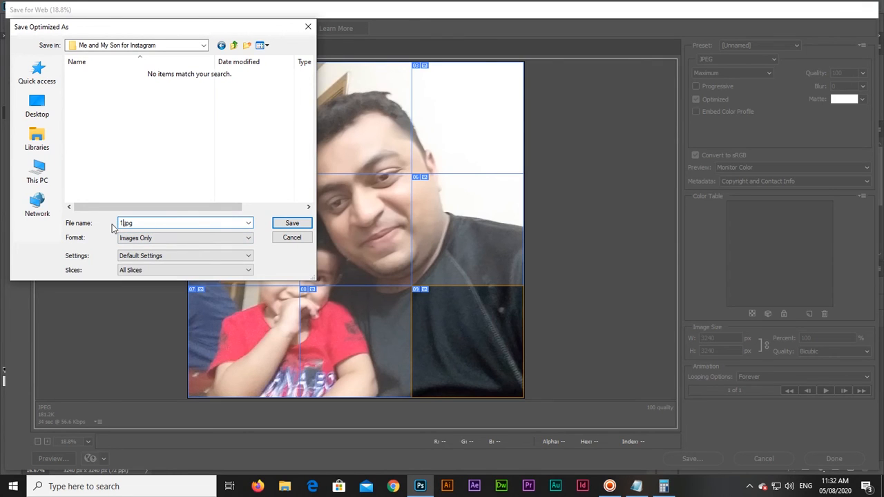
left_click(291, 224)
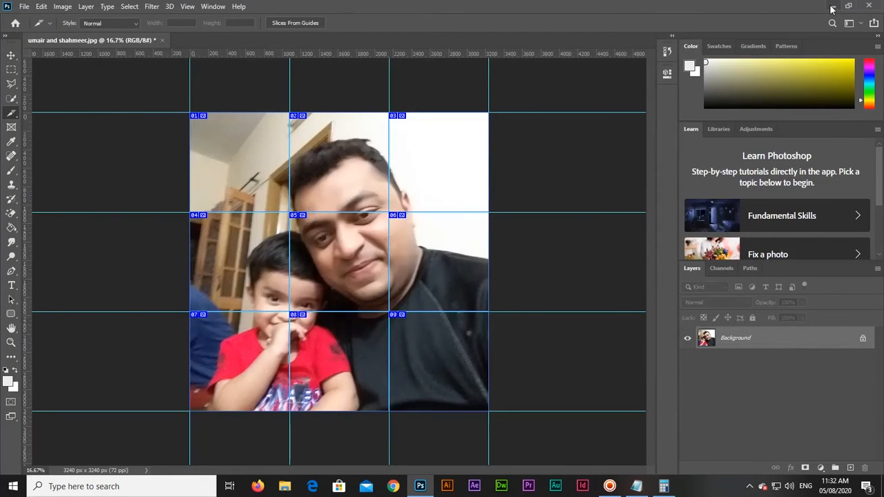
Open the images subfolder inside the Me and My Son for Instagram folder on the Desktop in File Explorer.
left_click(832, 8)
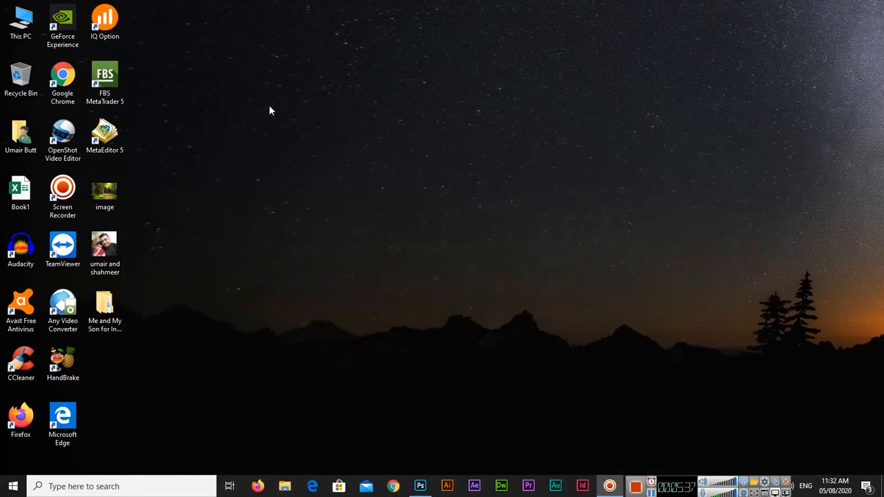
double_click(104, 307)
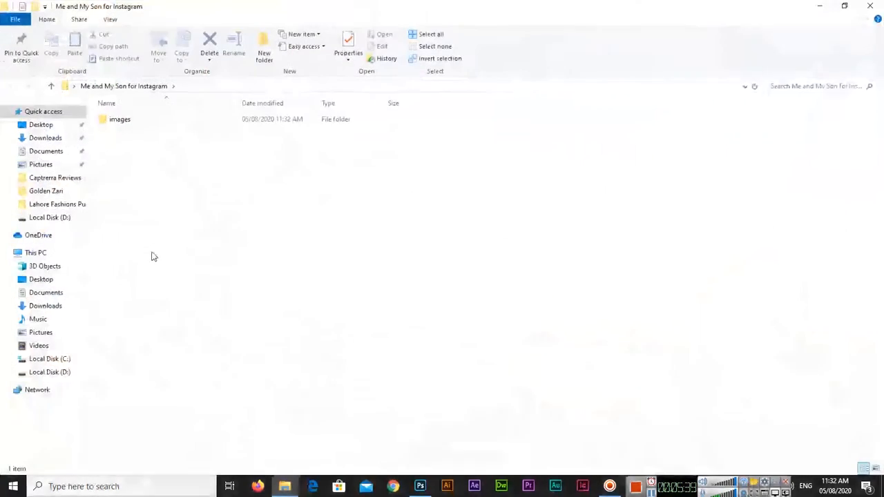
double_click(127, 122)
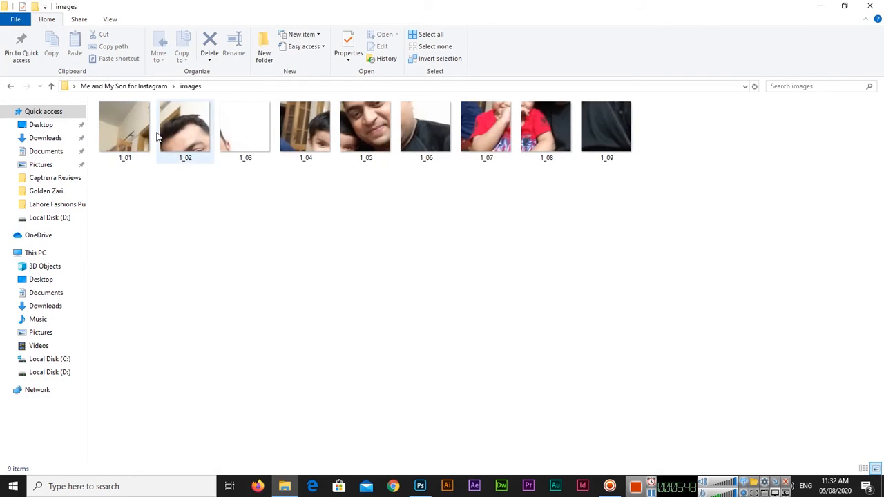
Go through the nine exported tiles one by one, from 1_01 to 1_09.
left_click(116, 140)
left_click(192, 139)
left_click(267, 153)
left_click(303, 146)
left_click(374, 122)
left_click(433, 127)
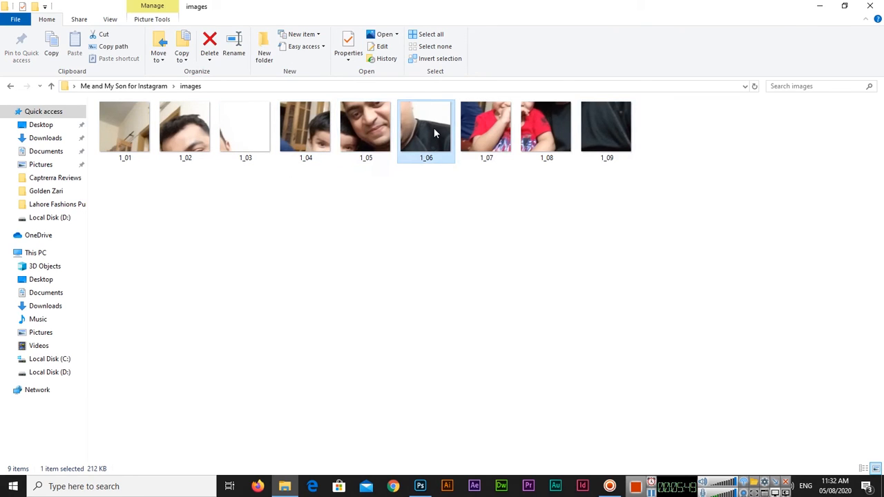
left_click(487, 130)
left_click(545, 119)
left_click(605, 112)
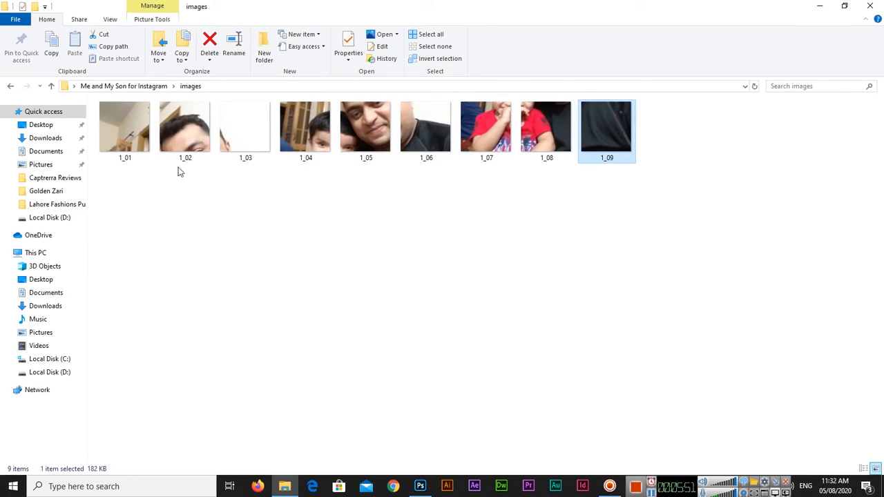
left_click(139, 133)
Check the pixel dimensions of tile 1_02 in its file properties, and look at those of tile 1_05.
left_click(185, 136)
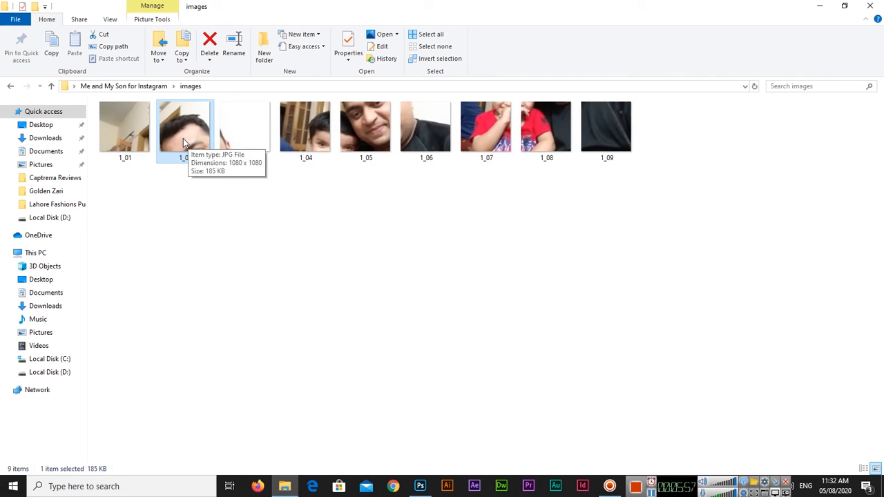
right_click(183, 138)
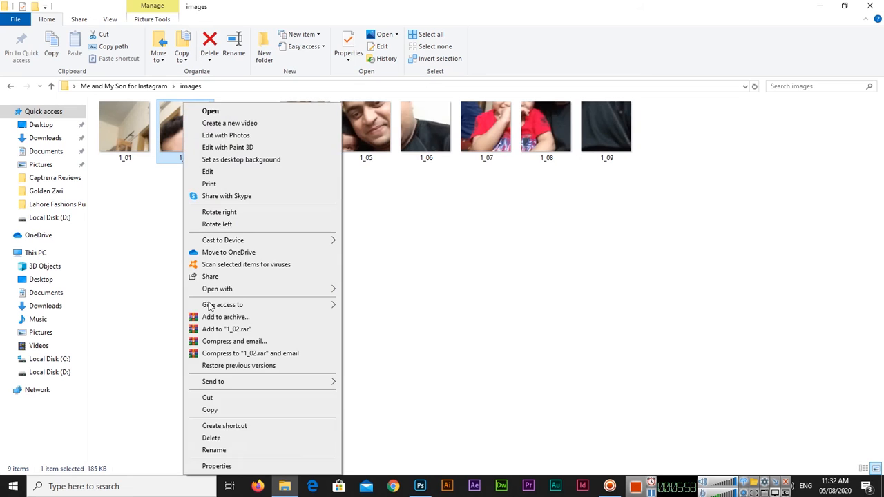
left_click(226, 468)
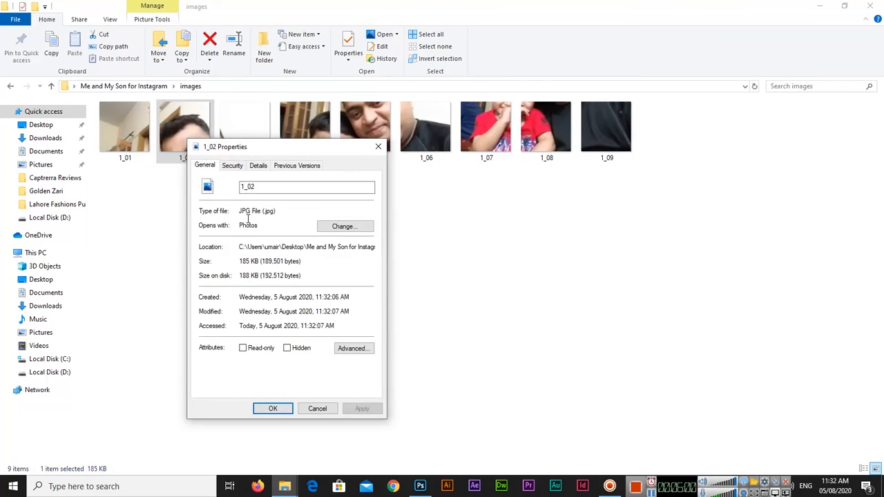
left_click(263, 170)
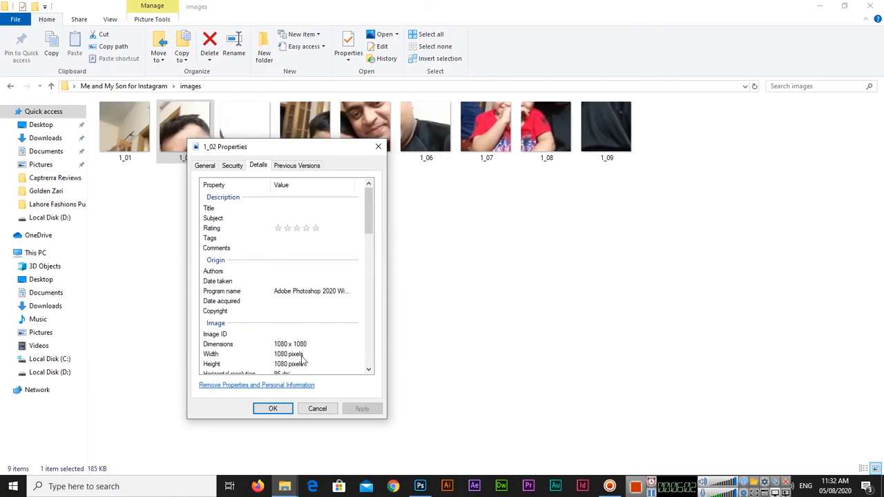
left_click(320, 409)
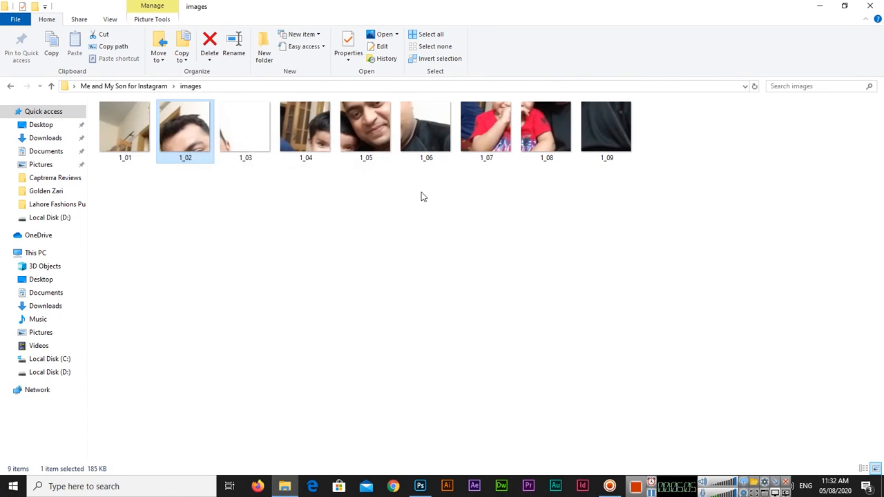
left_click(368, 135)
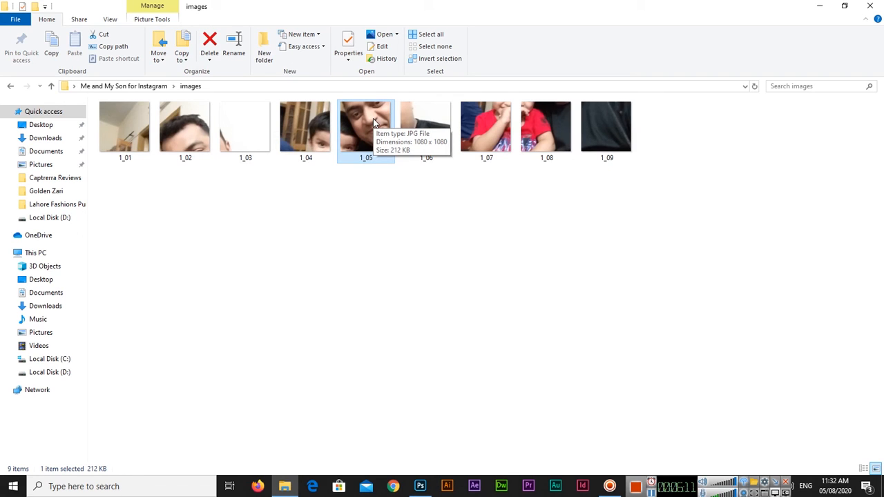
left_click(125, 127)
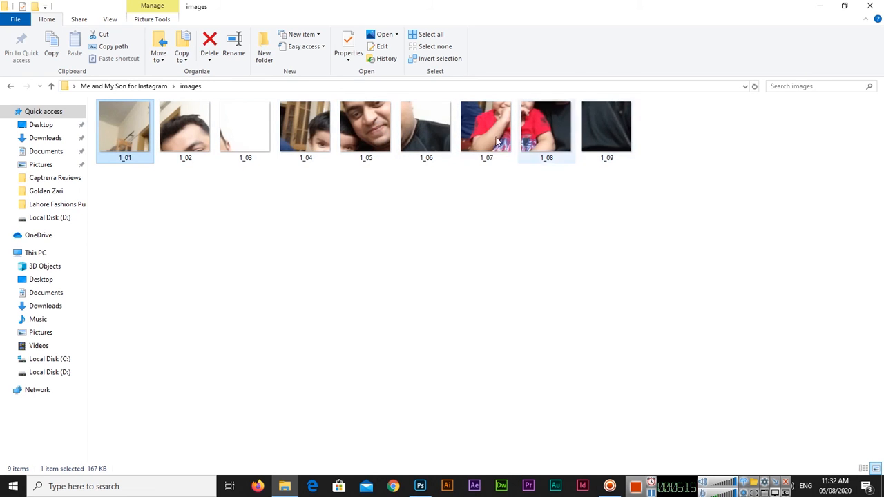
left_click(420, 485)
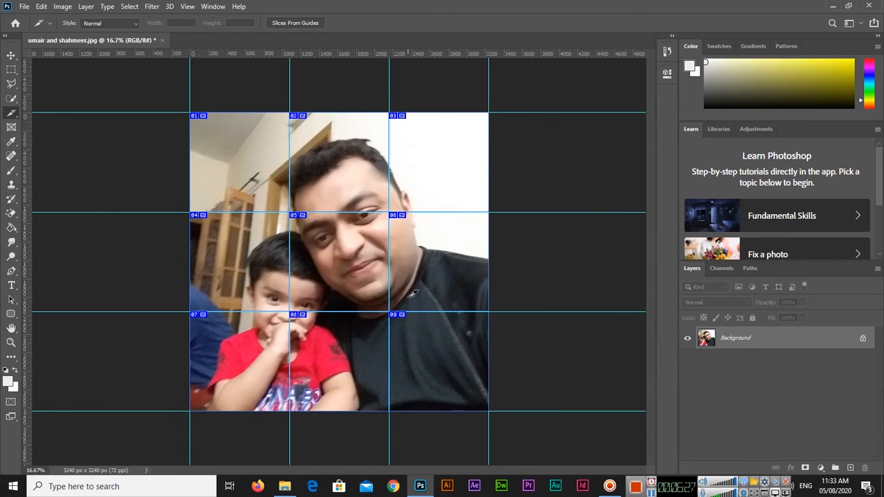
left_click(25, 7)
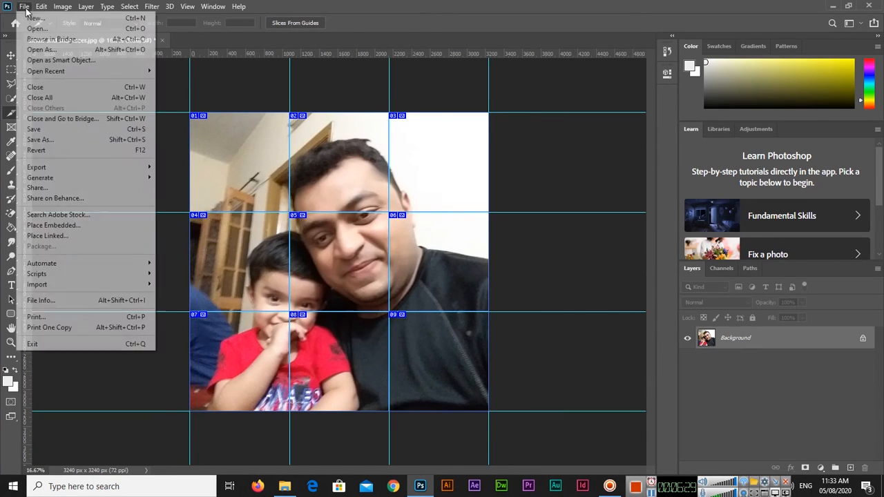
mouse_move(93, 167)
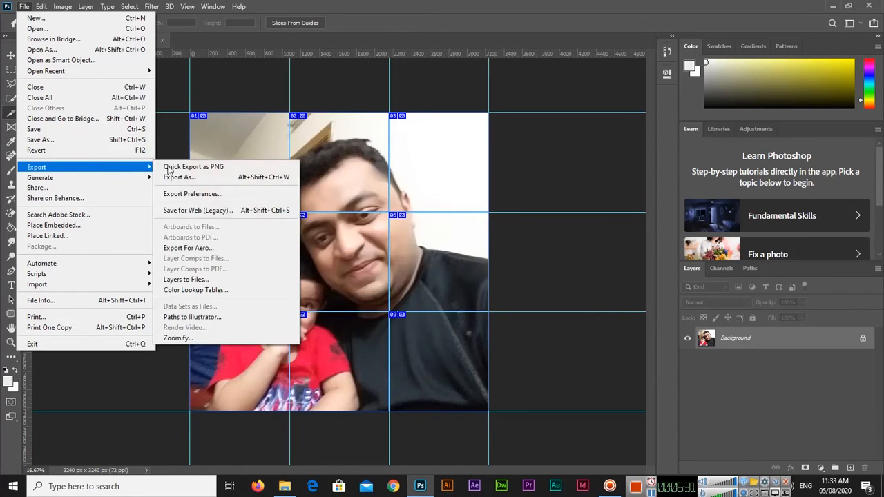
left_click(428, 5)
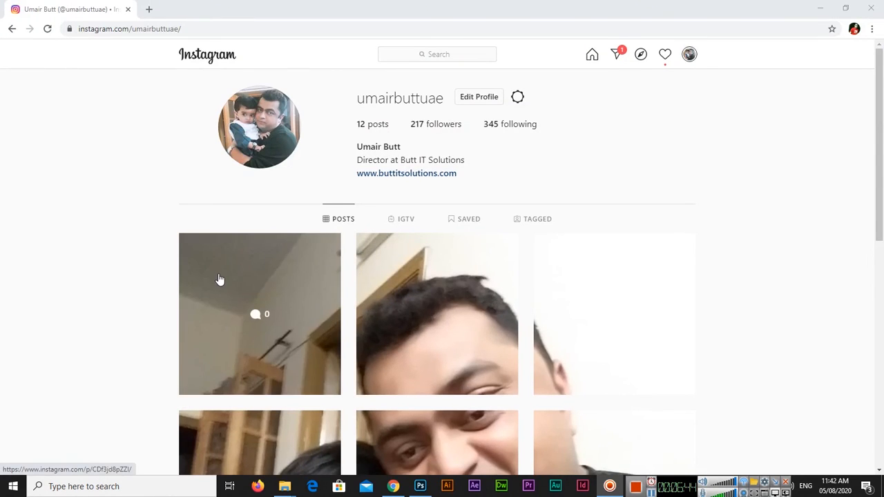
View the posted tiles on the Instagram profile and pick out tile 1_09 in the images folder window for comparison.
scroll(207, 269, "down", 2)
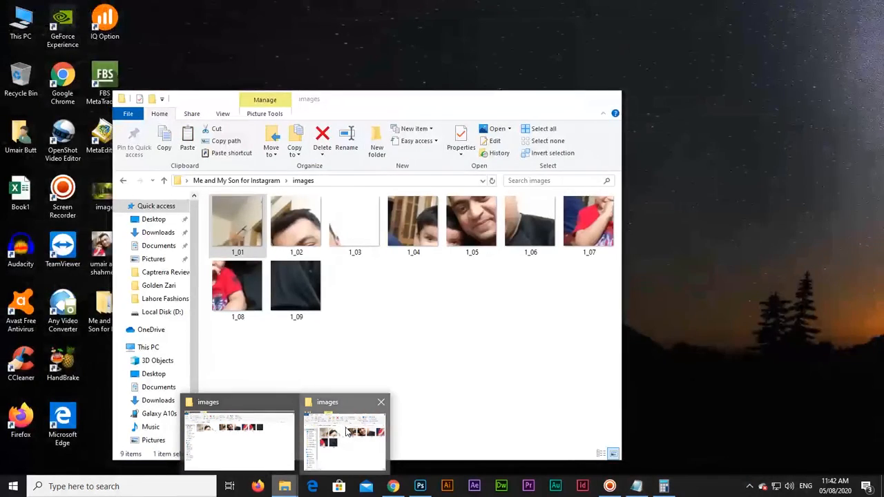
left_click(344, 436)
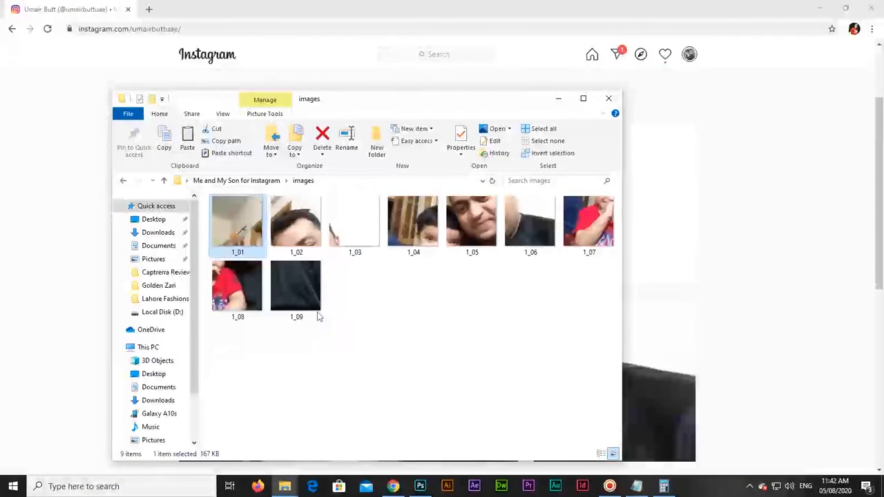
left_click(316, 273)
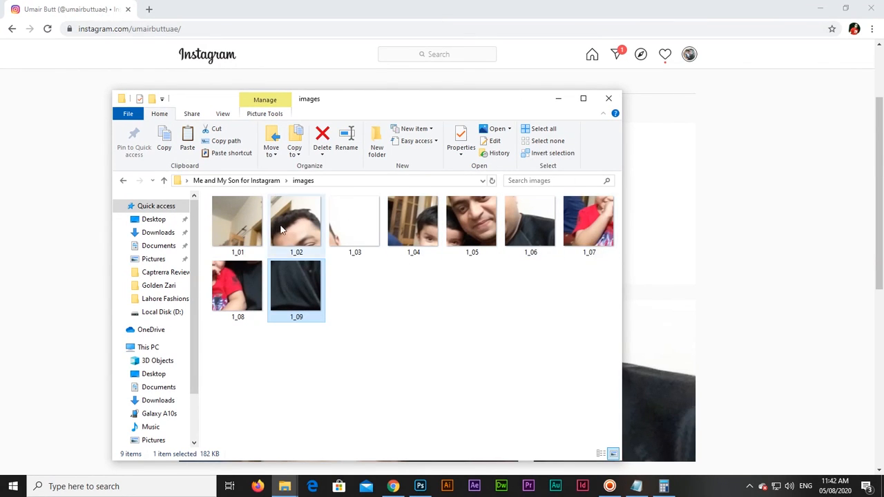
Return to the Instagram profile in Chrome and examine how the nine posted tiles line up into one photo.
left_click(460, 5)
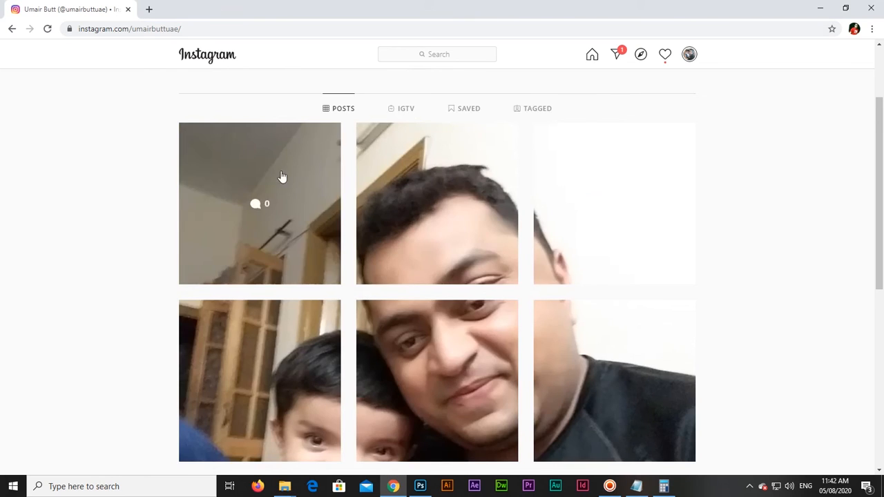
scroll(469, 211, "down", 3)
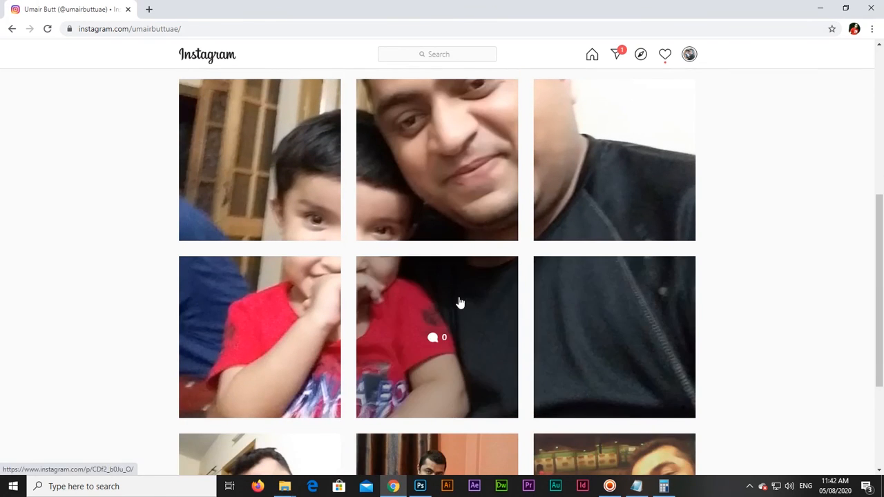
scroll(388, 264, "up", 2)
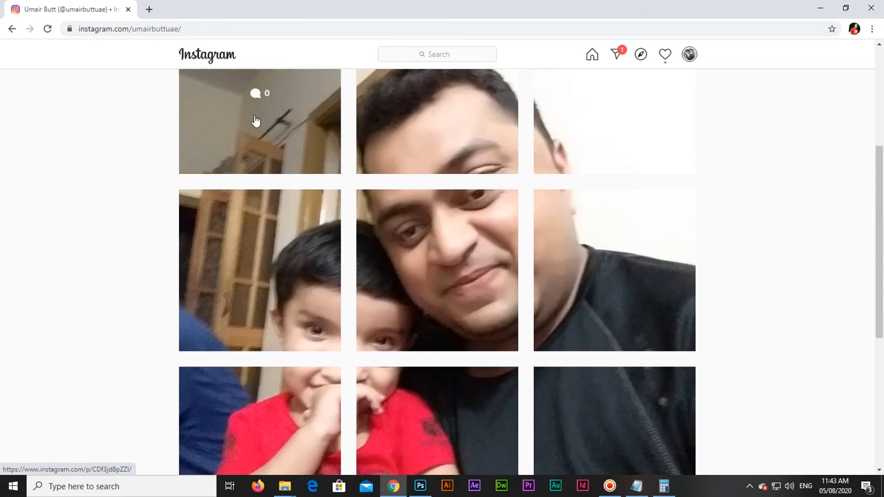
scroll(276, 124, "down", 3)
scroll(290, 172, "up", 3)
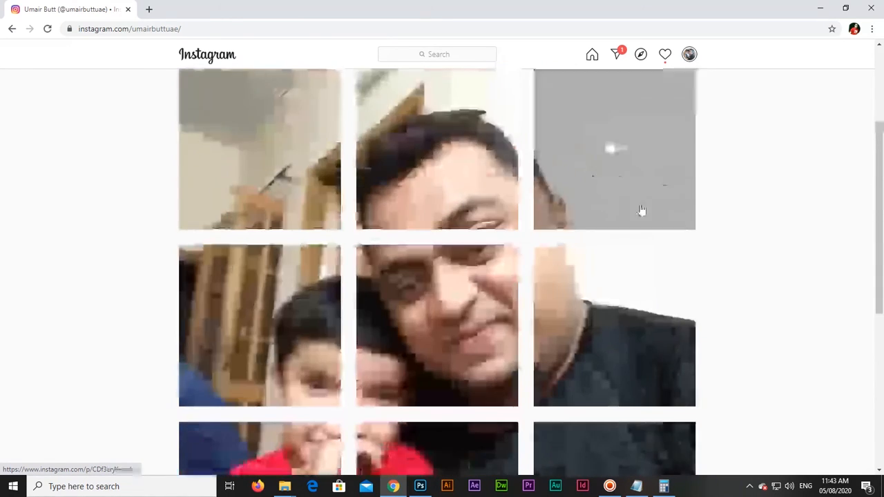
scroll(301, 241, "down", 2)
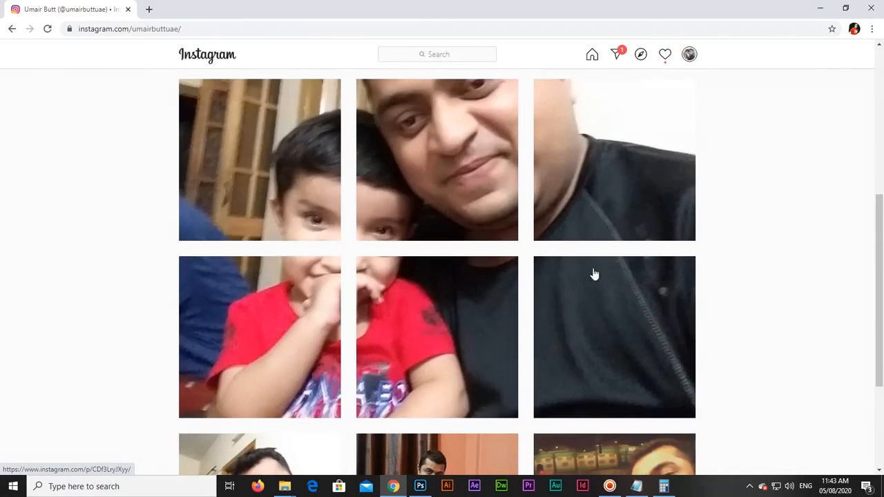
scroll(290, 290, "up", 3)
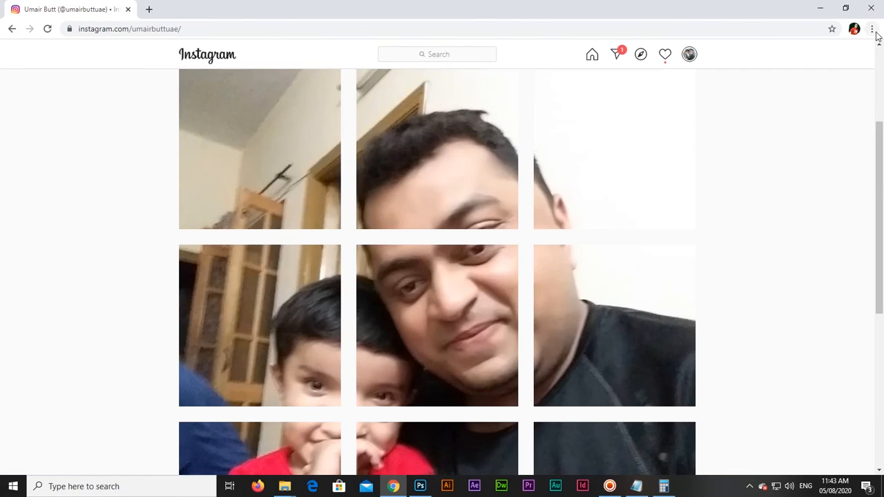
Open the developer tools and preview the profile grid as an iPhone 6/7/8 screen.
left_click(872, 30)
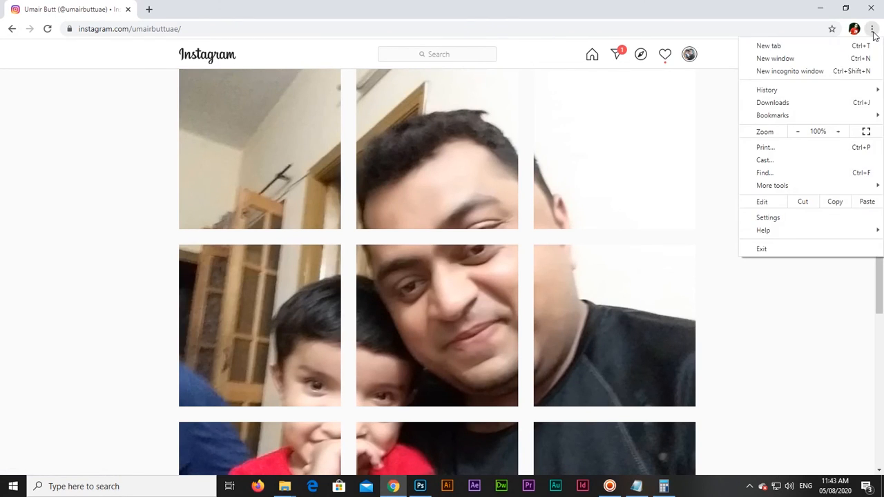
mouse_move(803, 185)
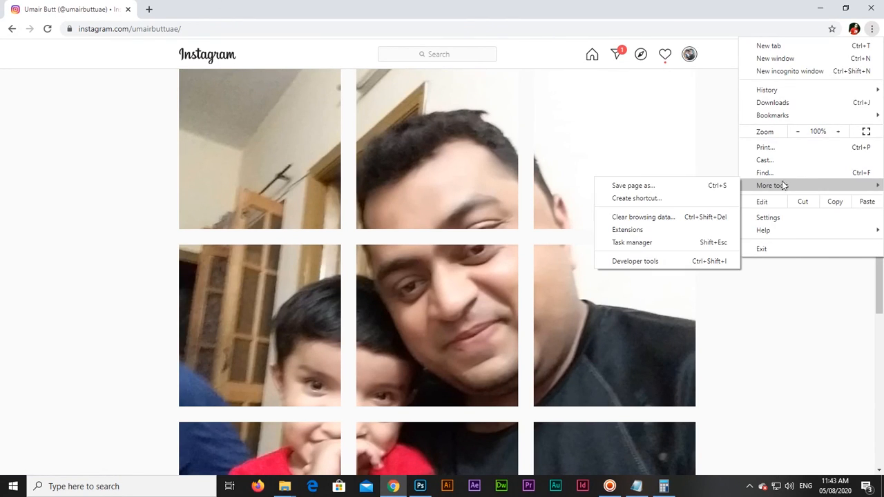
left_click(634, 261)
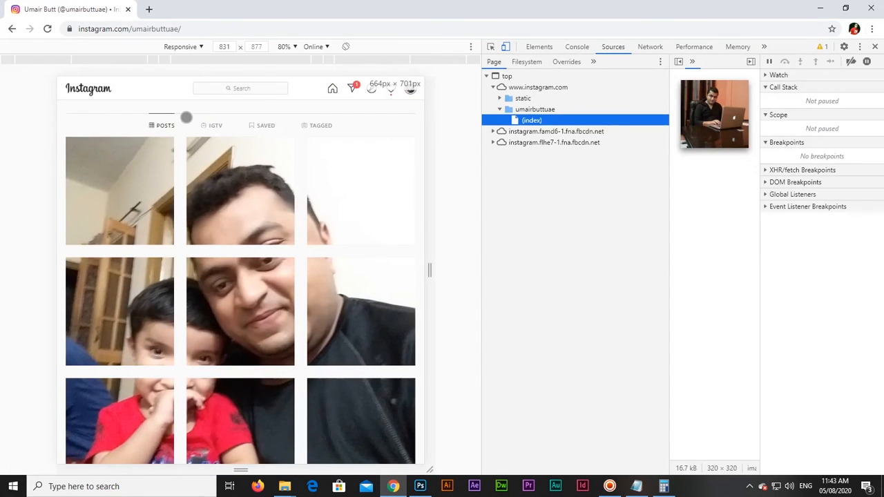
left_click(200, 47)
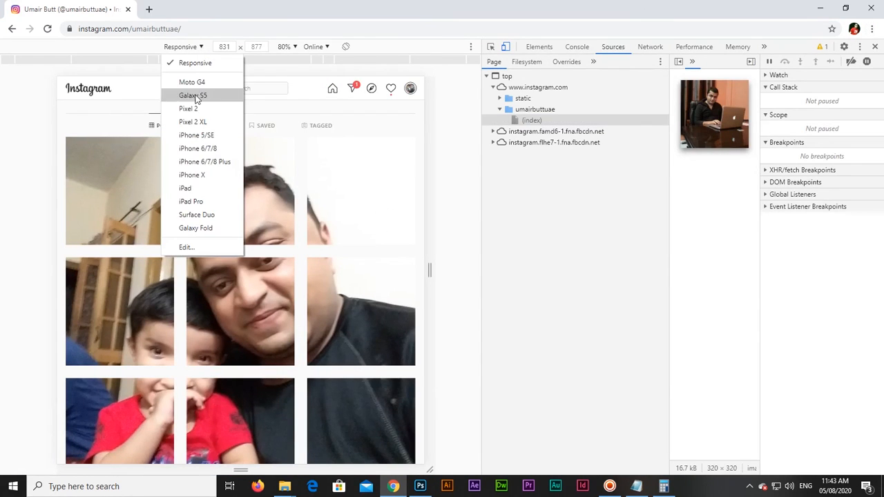
left_click(215, 148)
scroll(248, 303, "down", 3)
scroll(203, 246, "up", 3)
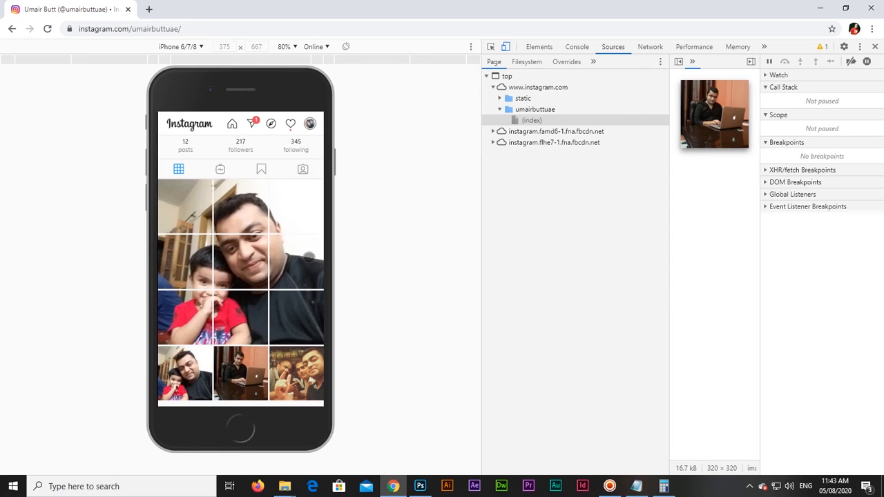
left_click(234, 221)
left_click(609, 486)
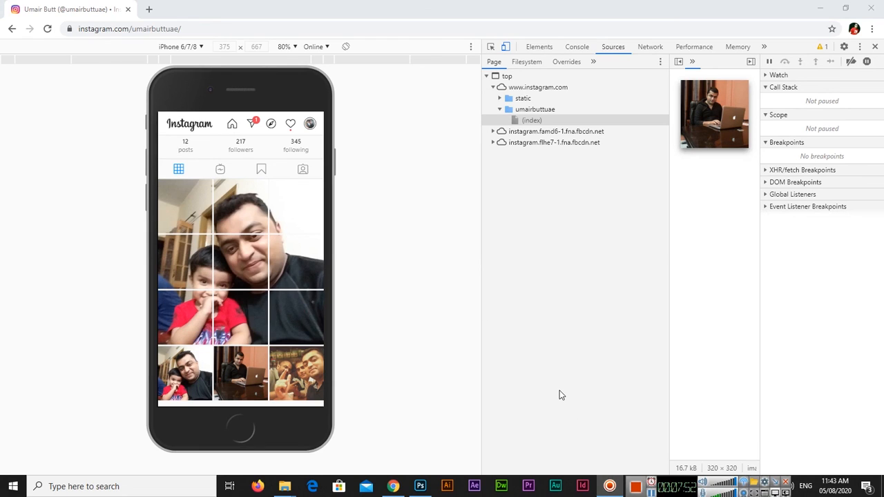